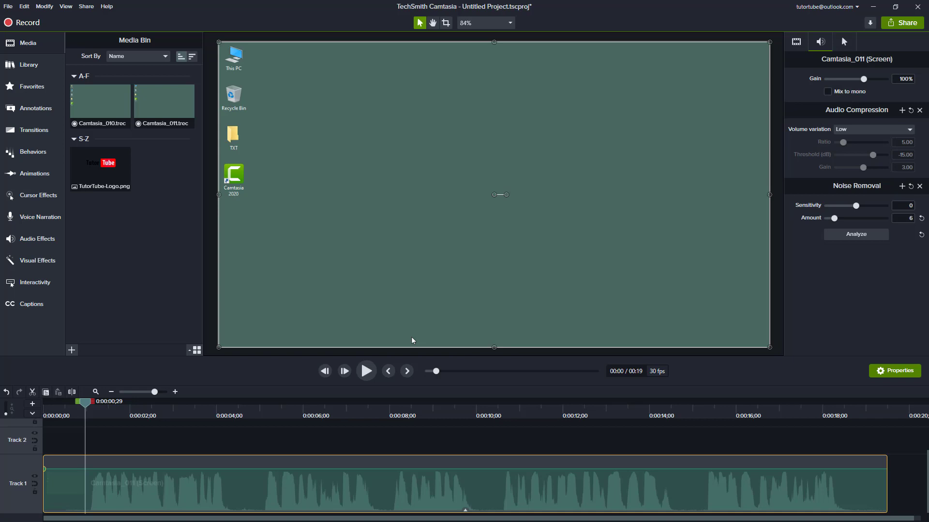
Add a blank caption at 0:00:01;01 and move it from Track 3 down to Track 2
click(26, 312)
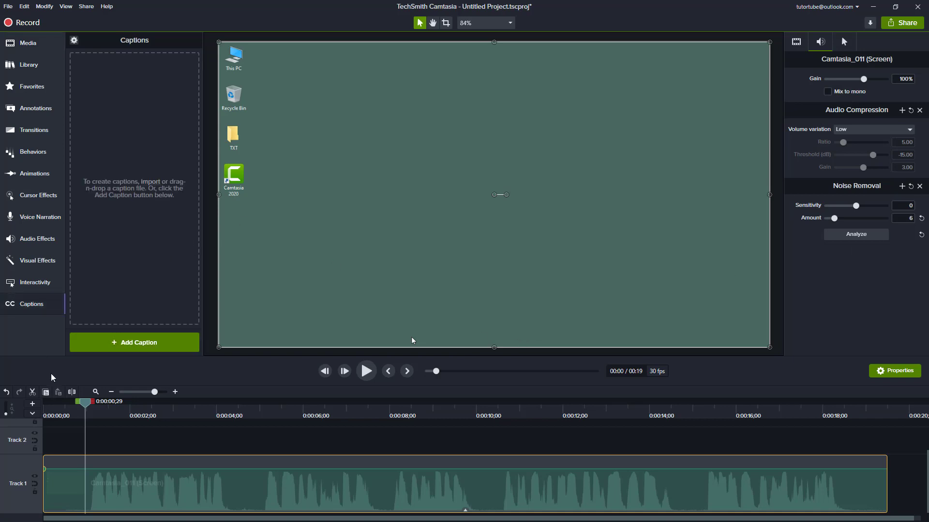
drag(83, 410, 87, 411)
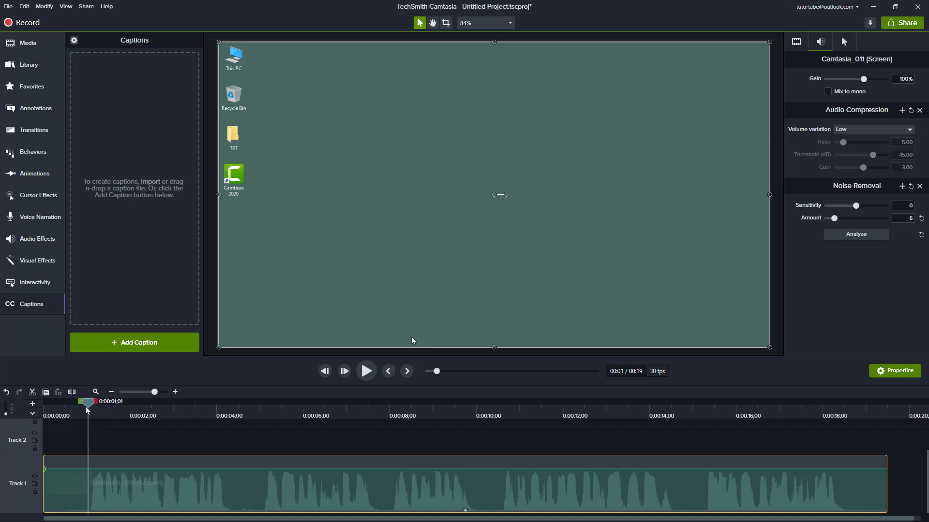
click(118, 344)
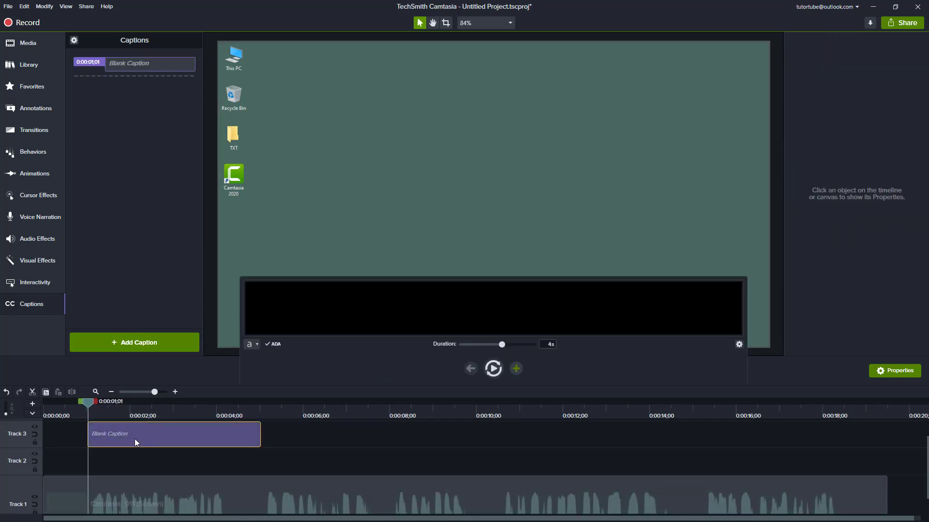
drag(129, 443, 129, 466)
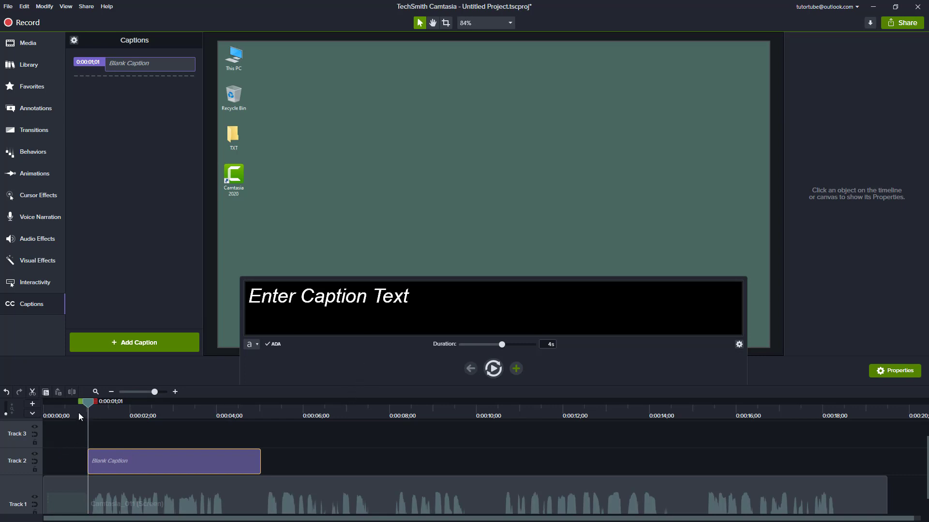
Play the narration from 0:00:01;01 and stop after the first spoken sentence, at 0:00:04;08
drag(90, 403, 90, 404)
click(90, 403)
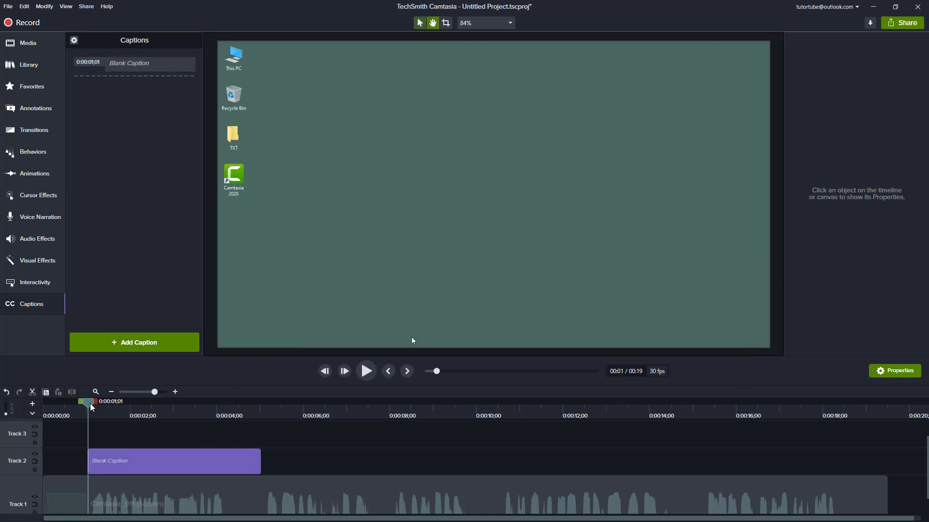
key(space)
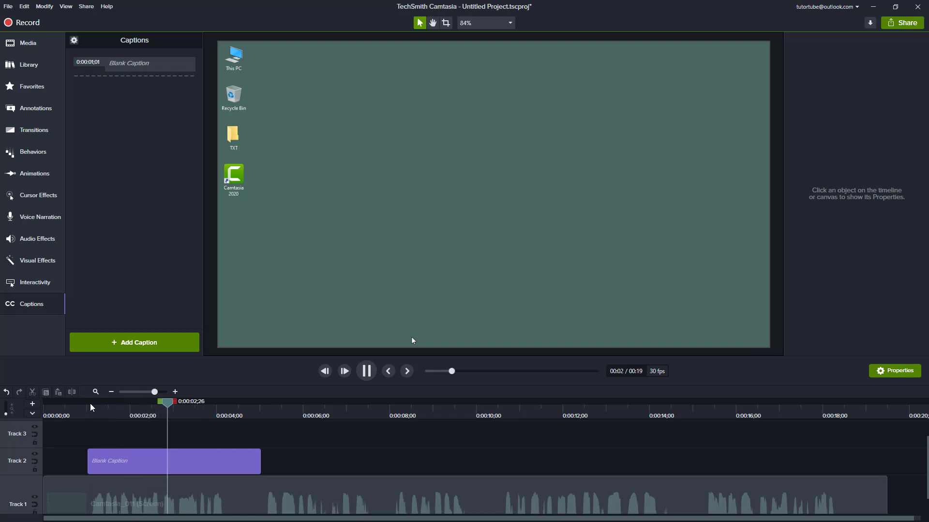
key(space)
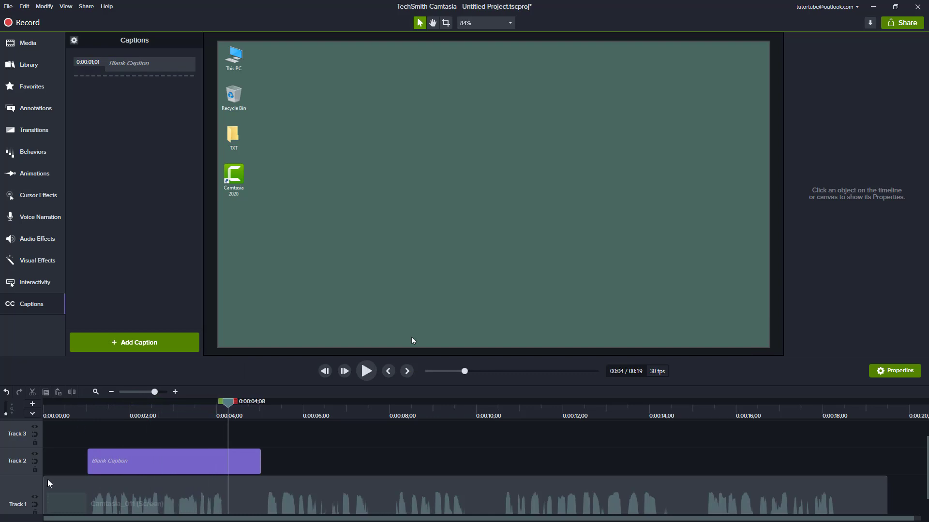
Enter "So, over here you can see that I am in my Desktop" as the blank caption's text
click(193, 469)
click(247, 293)
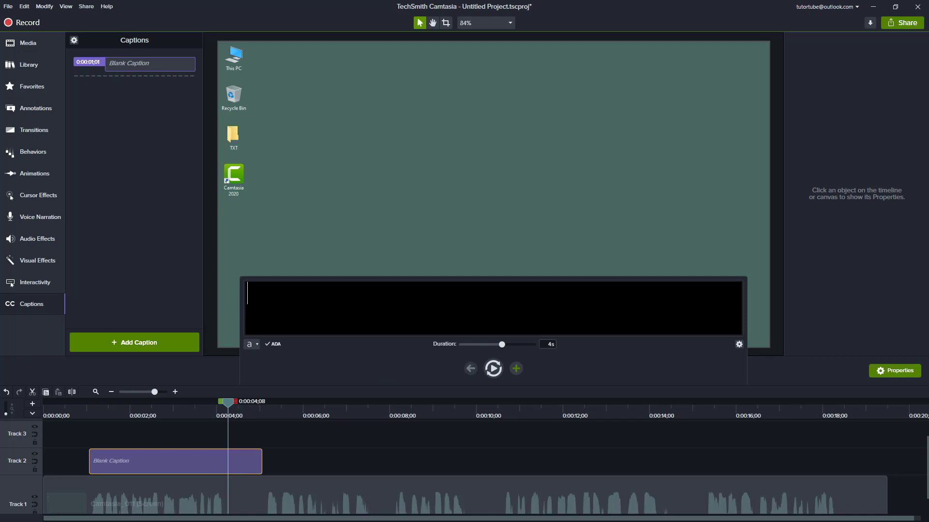
text(Sp)
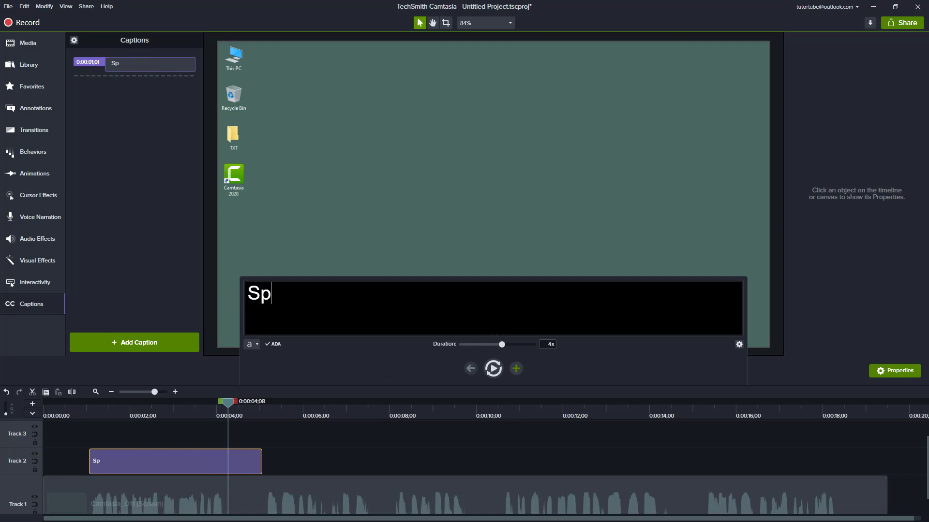
key(BackSpace)
text(o, over here)
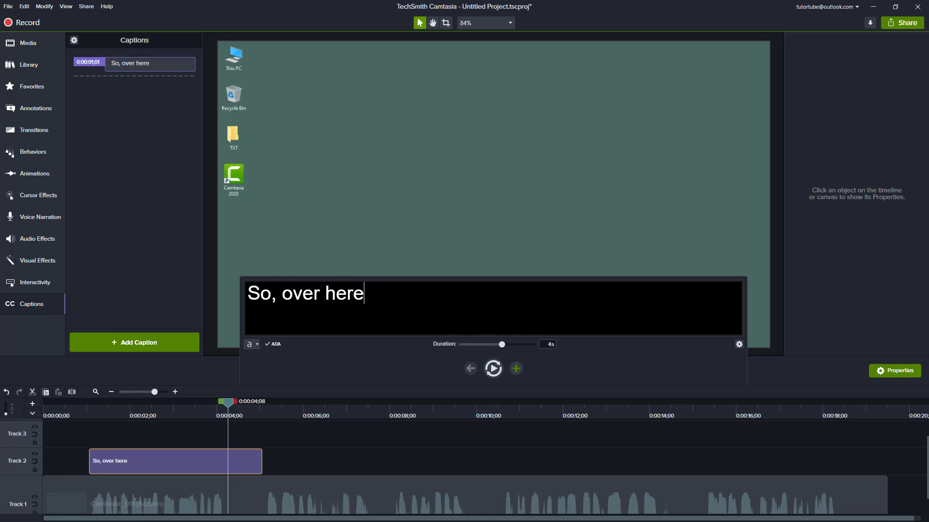
text( you can see that )
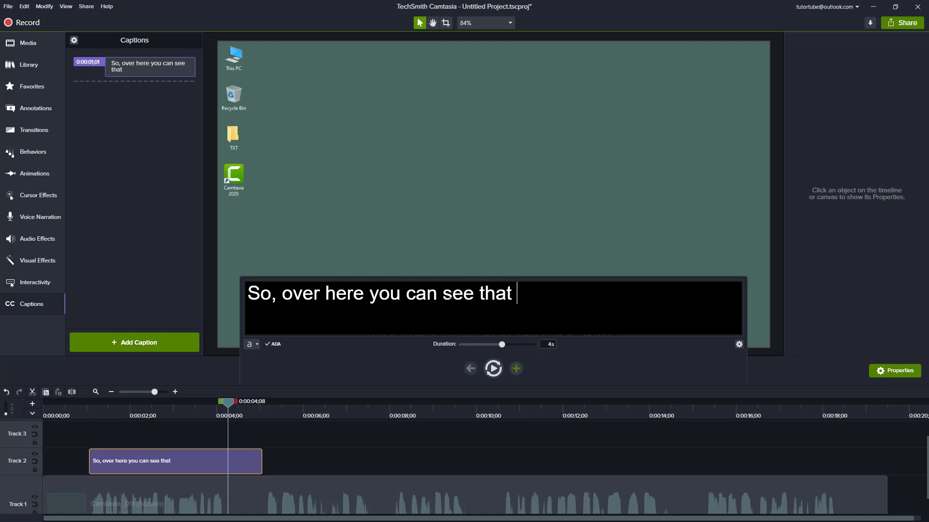
text(I am in my Desktop)
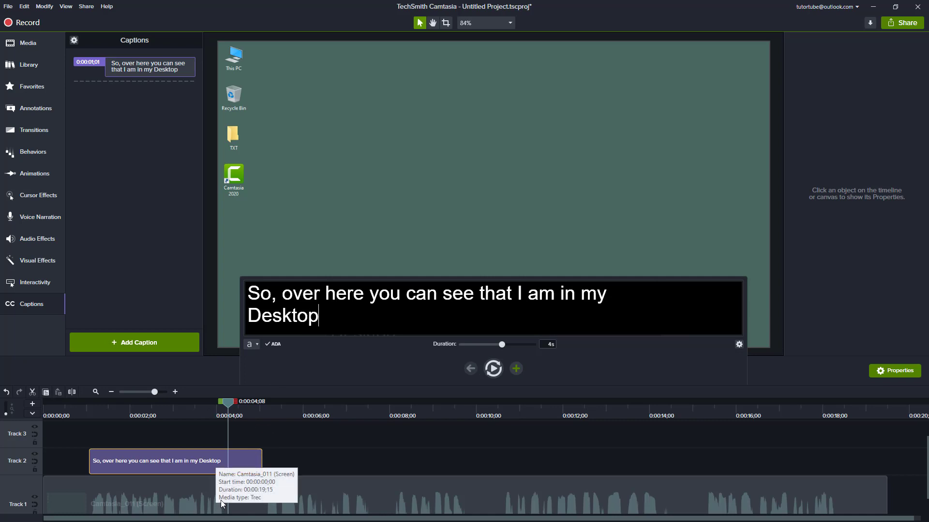
Trim the first caption's end to 0:00:04;08 and play back from before its start to check the timing
drag(262, 460, 228, 458)
click(68, 418)
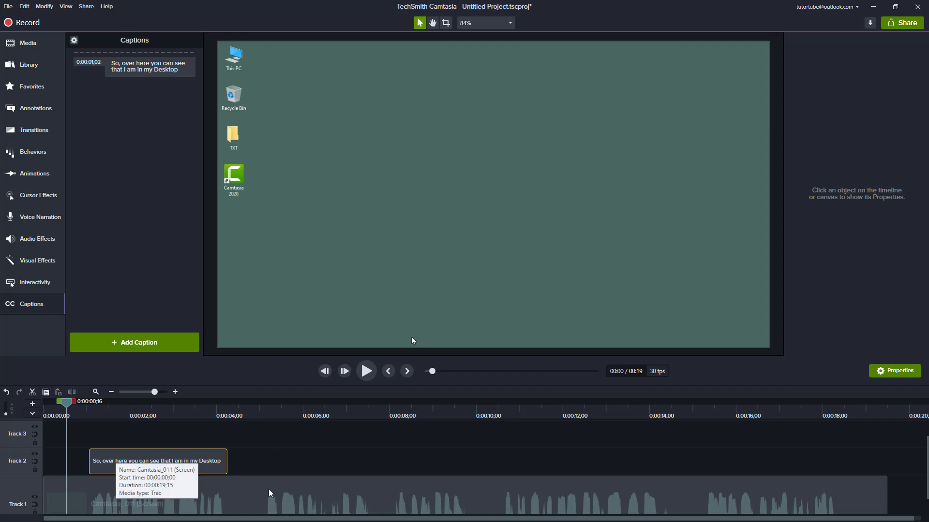
key(space)
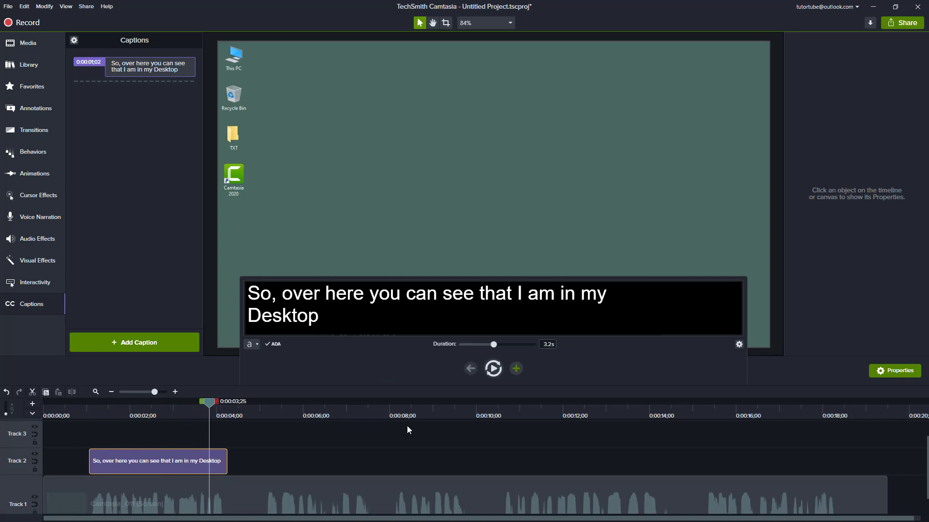
key(space)
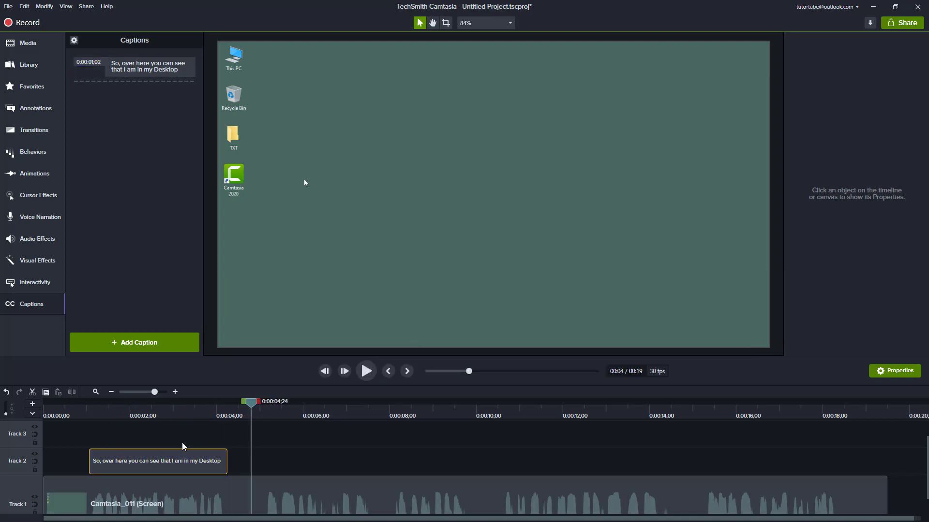
Try bold and italic styling on "over here you can see that I am in my Desktop" in the first caption
click(135, 419)
click(257, 344)
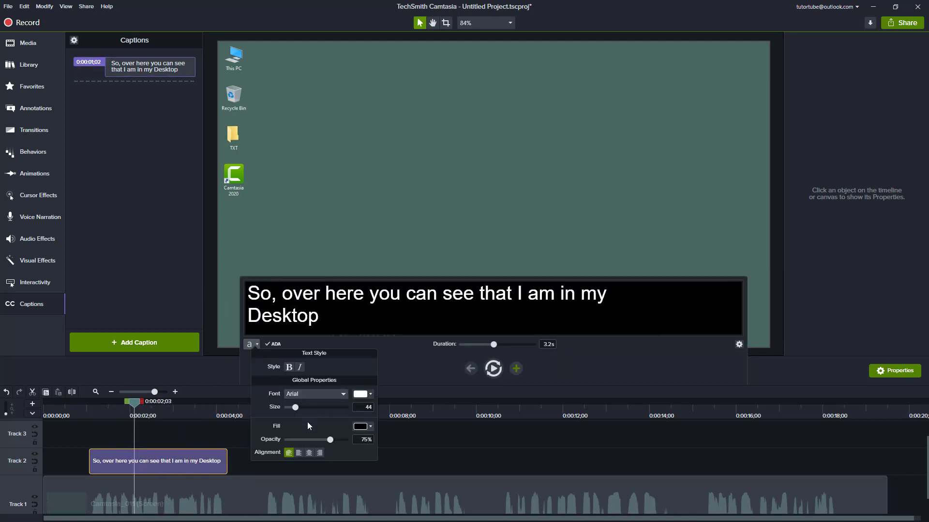
click(370, 394)
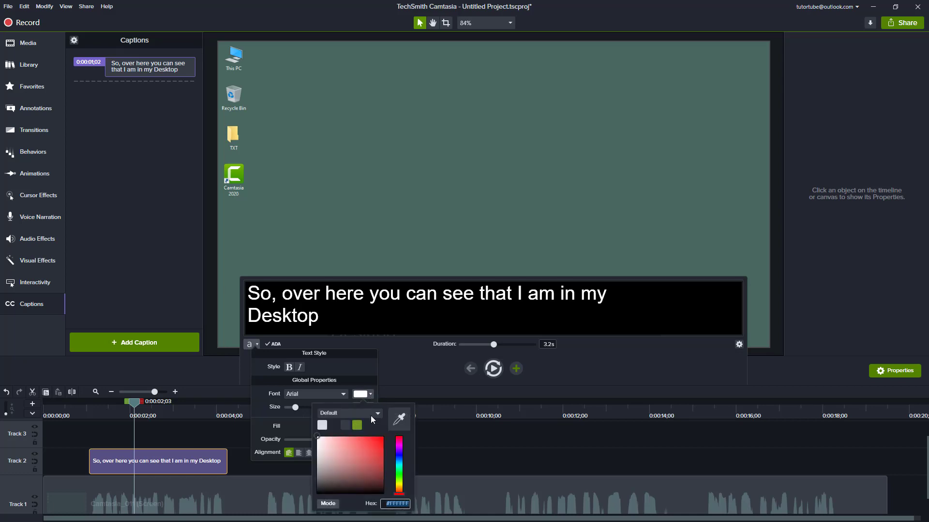
drag(378, 438, 310, 426)
click(291, 366)
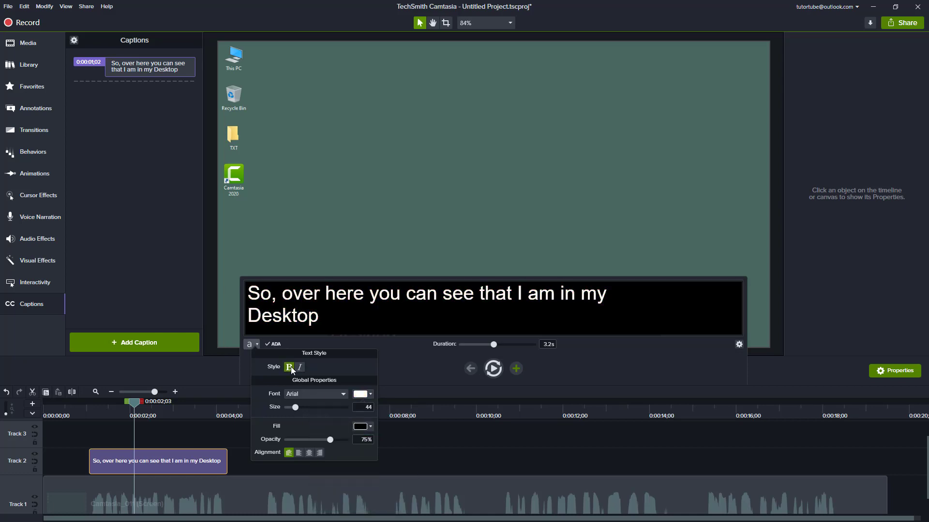
drag(319, 317, 289, 299)
click(258, 344)
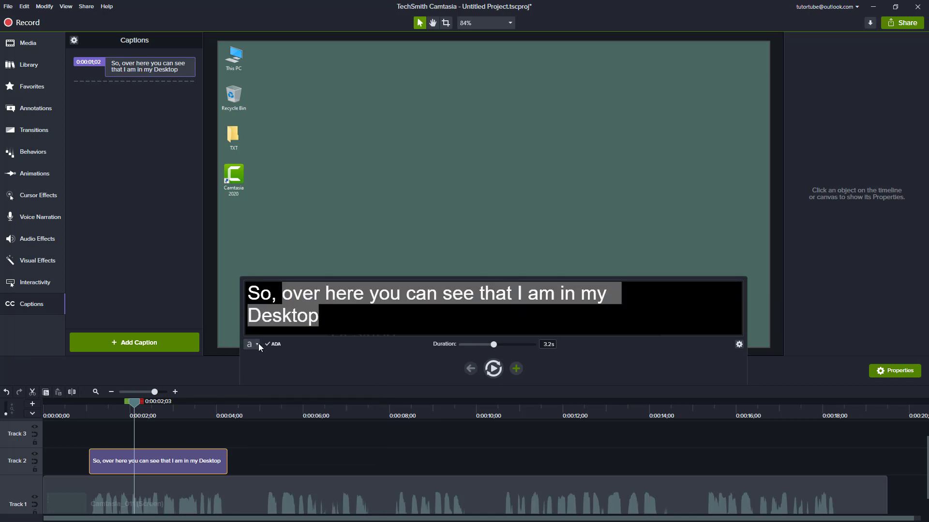
click(289, 367)
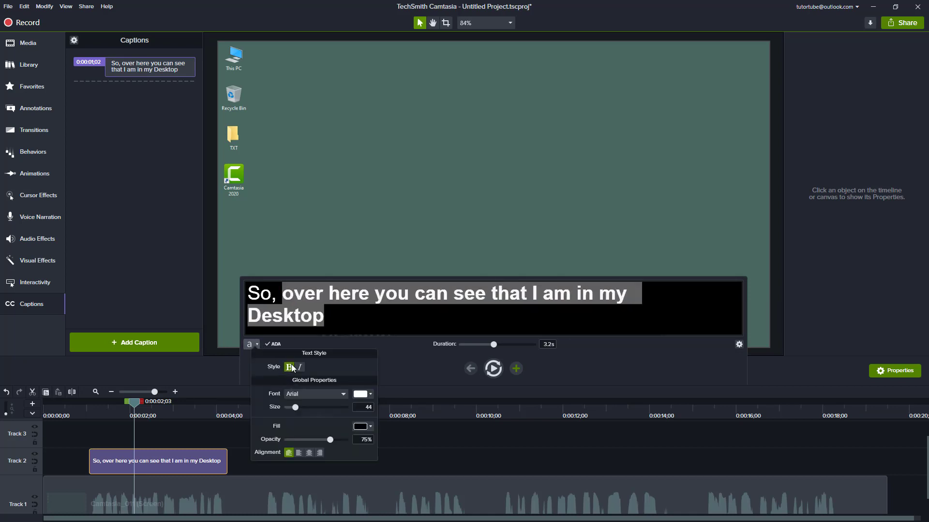
click(300, 367)
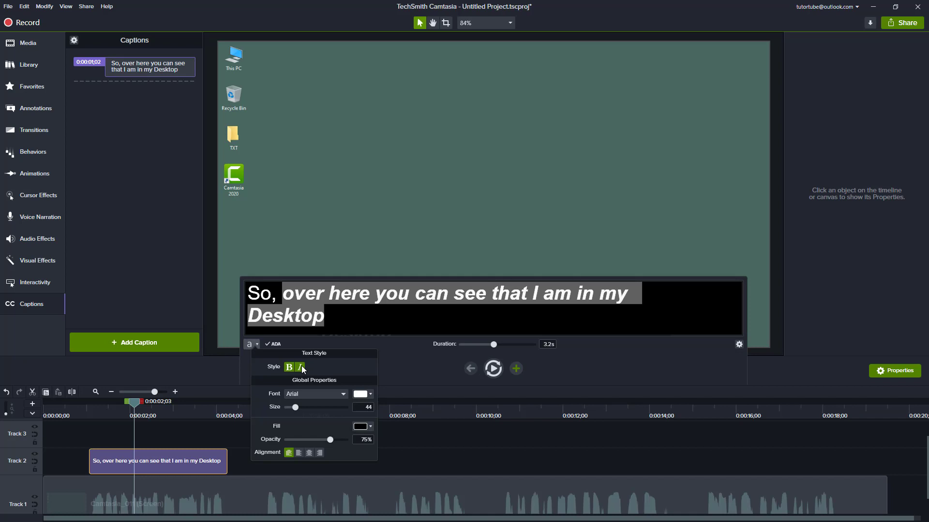
Remove the italic and bold styling from the first caption's text and close the caption editor
click(301, 367)
drag(329, 315, 282, 294)
click(252, 345)
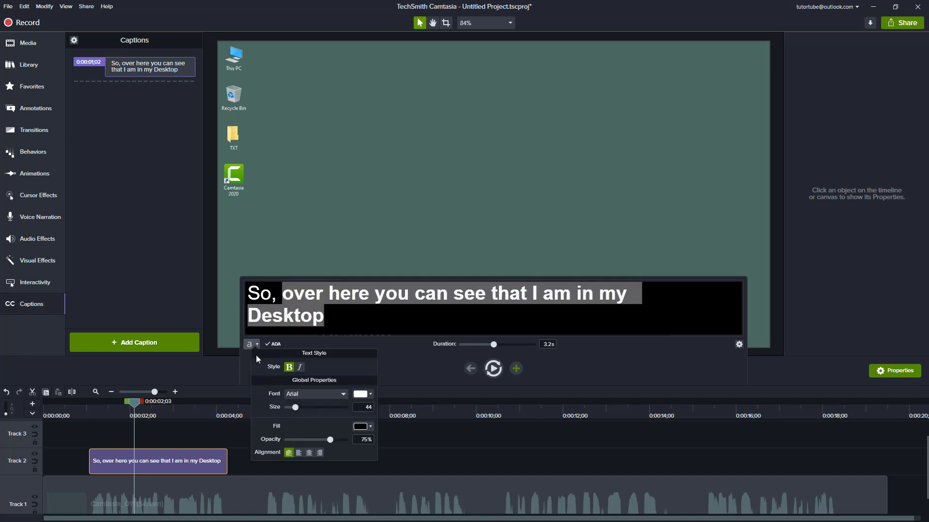
click(289, 367)
click(452, 458)
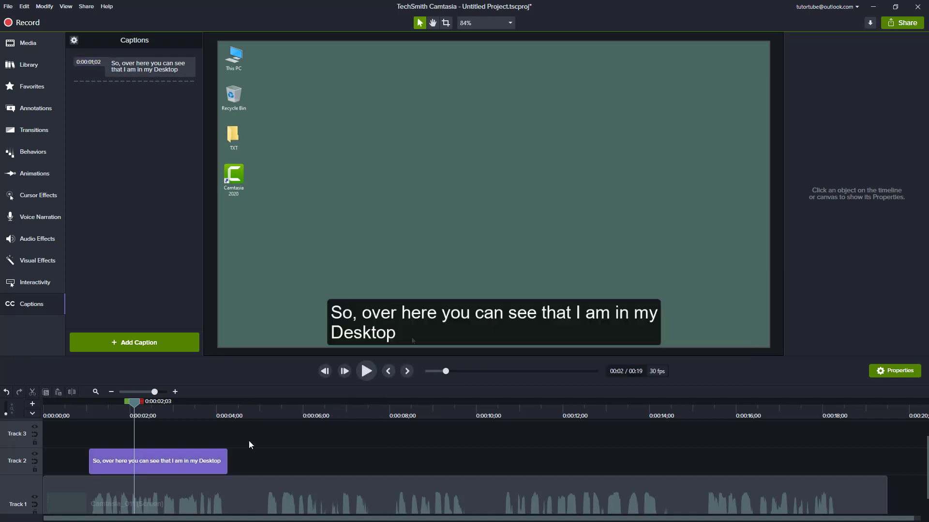
Add a second blank caption at 0:00:05;04, where the next spoken sentence begins
click(264, 411)
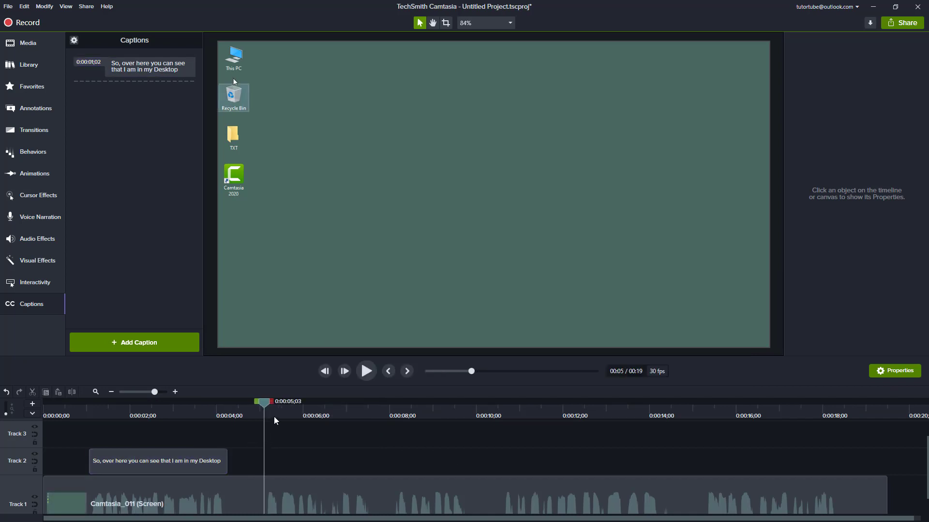
click(265, 412)
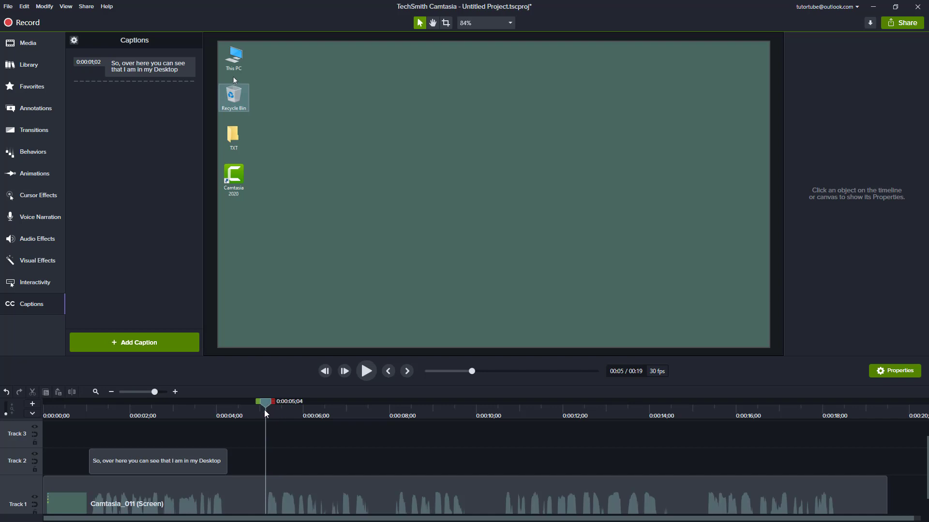
click(141, 341)
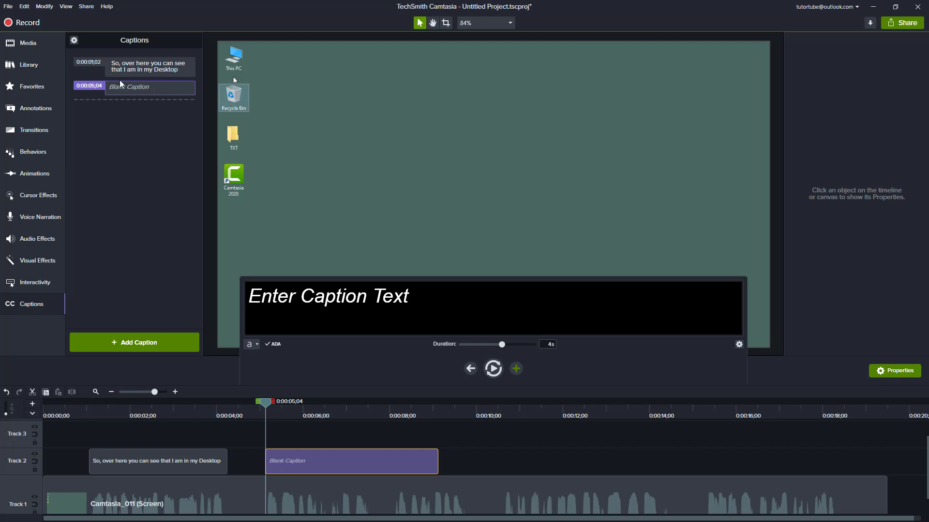
Play the second spoken sentence and place the playhead at its end, at 0:00:07;18
key(space)
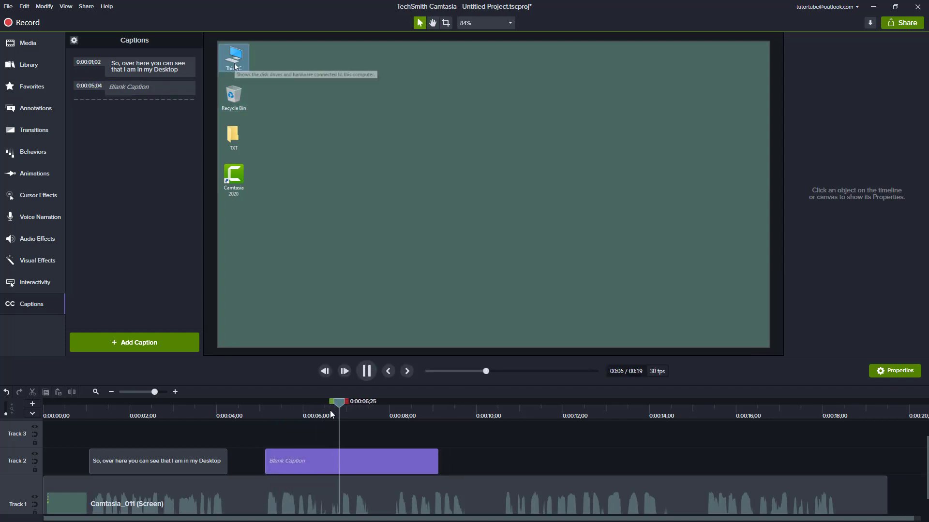
key(space)
click(373, 406)
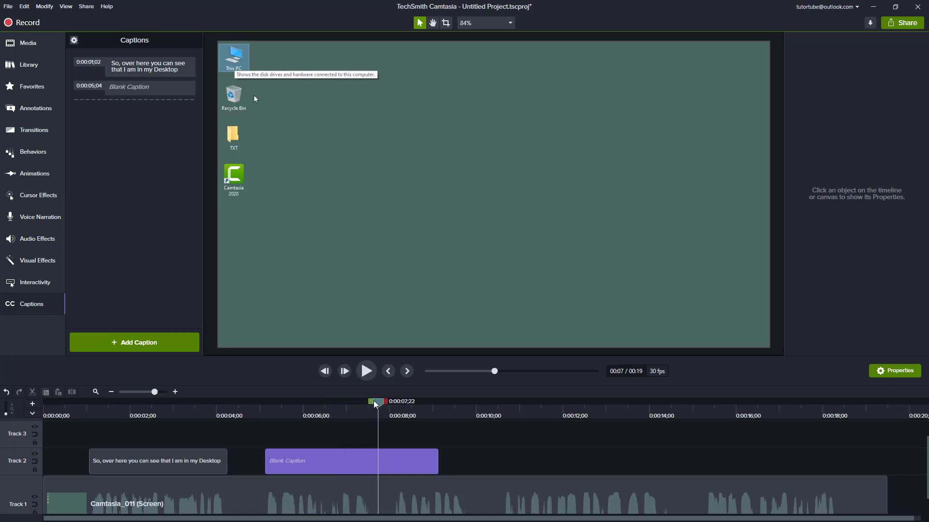
Enter "This is the This PC icon" as the second caption's text
click(363, 458)
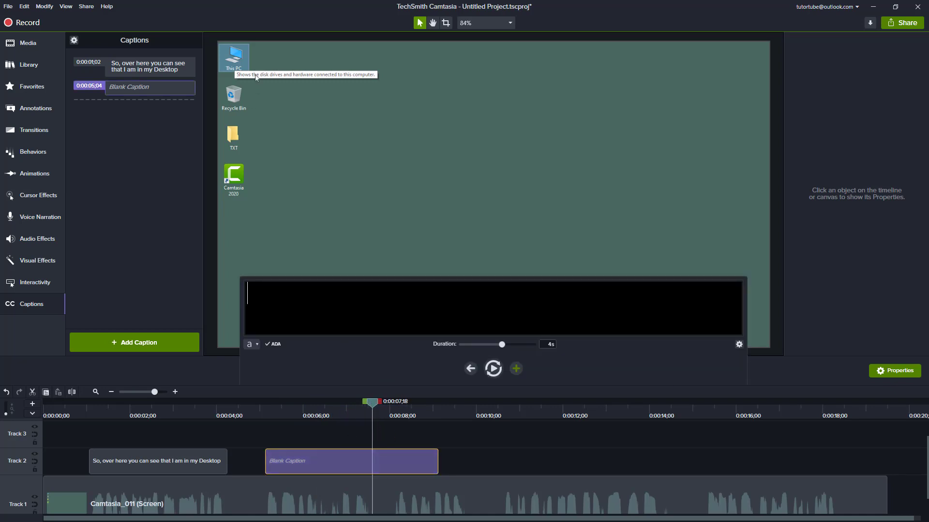
text(This is th)
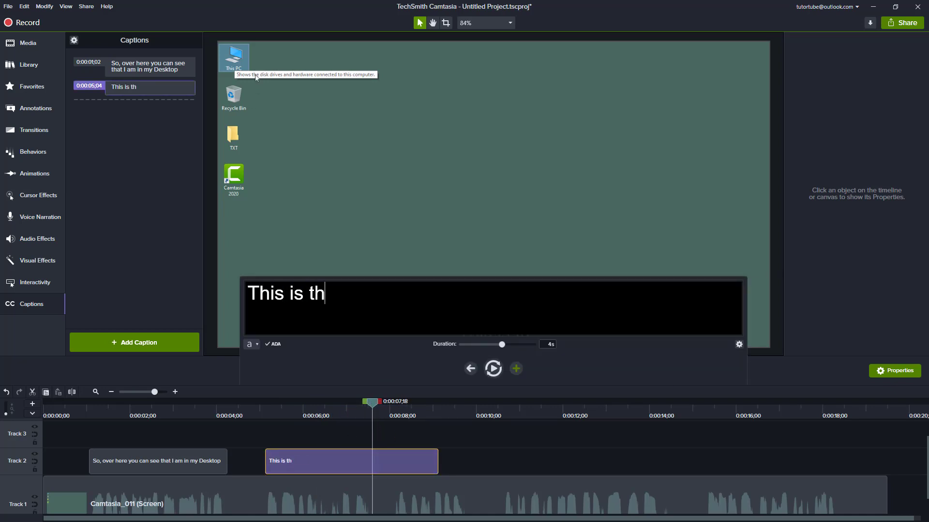
text(e This PC Icon)
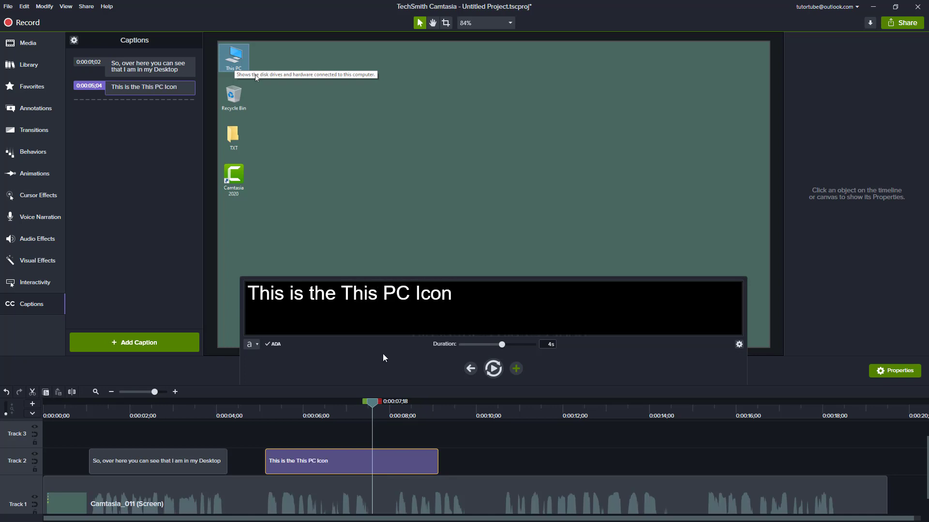
key(BackSpace)
text(i)
Make "This PC" bold in the second caption and trim the caption's end to 0:00:07;18
drag(414, 293, 350, 294)
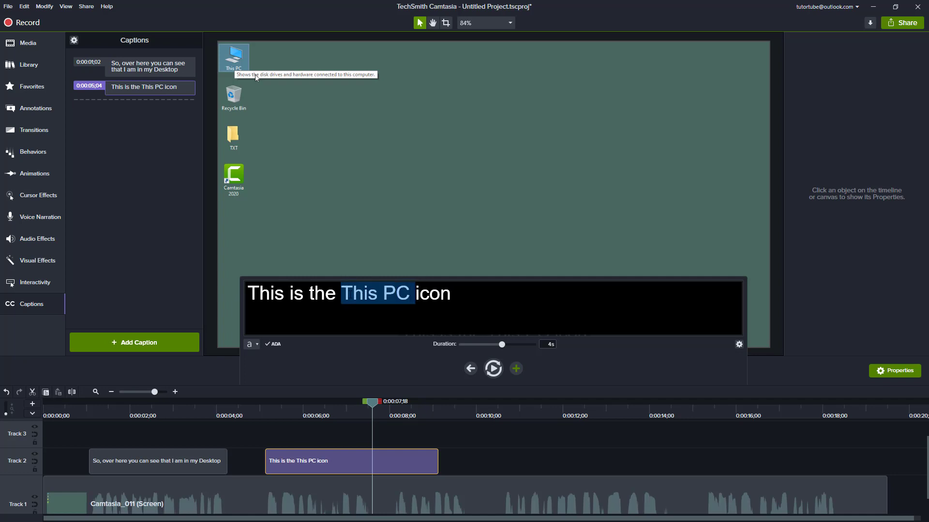
click(253, 345)
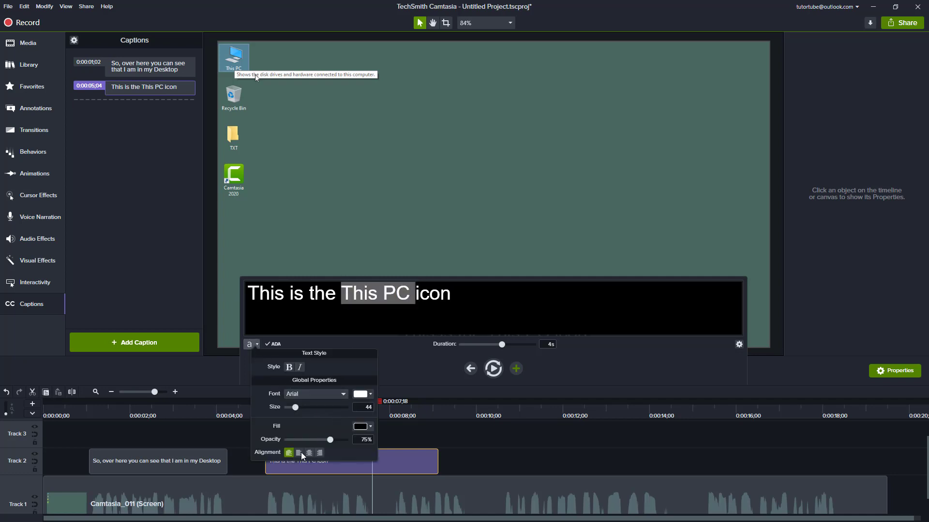
click(288, 367)
click(428, 442)
click(385, 467)
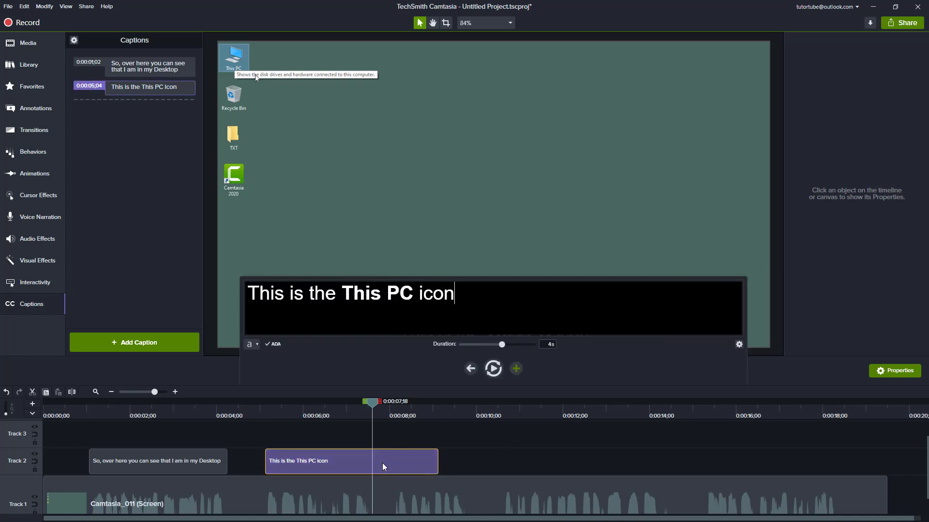
drag(438, 466, 371, 468)
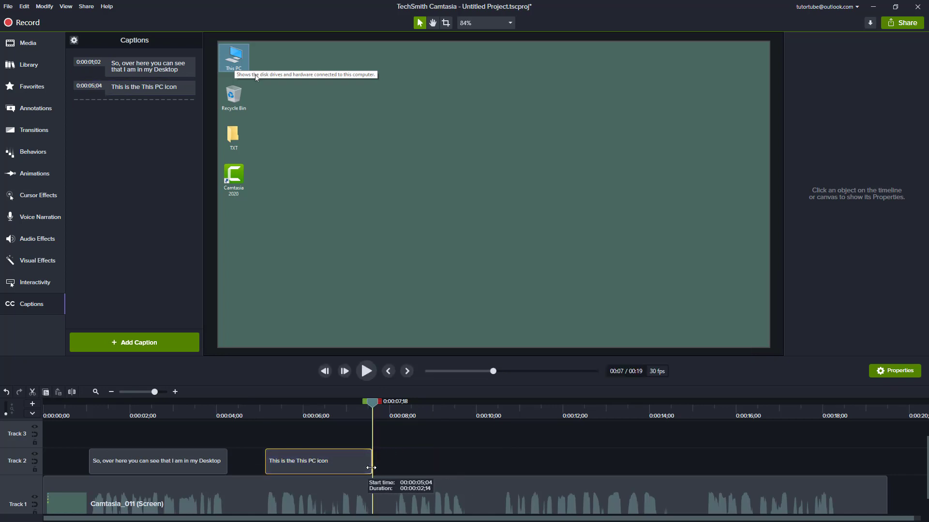
Add a third blank caption at 0:00:08;03 and trim it to the end of its spoken sentence, at 0:00:09;26
click(394, 416)
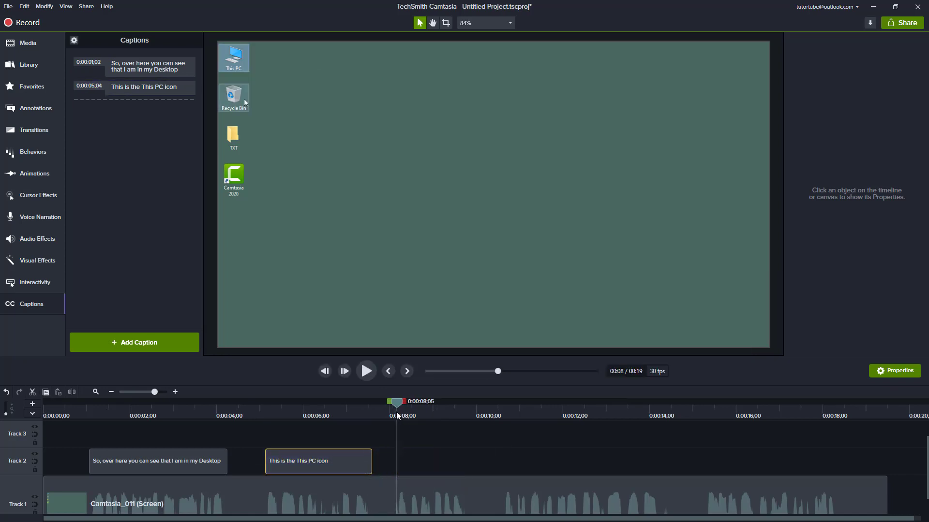
click(140, 349)
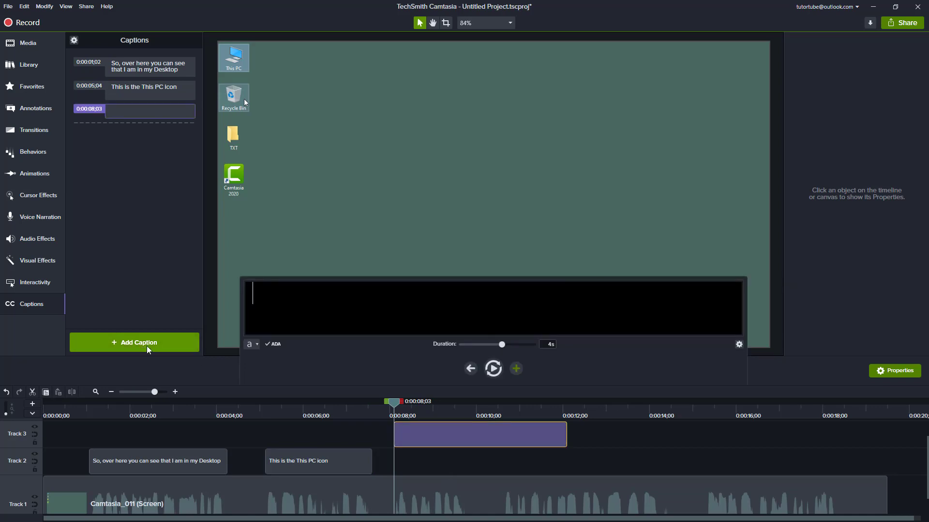
click(394, 472)
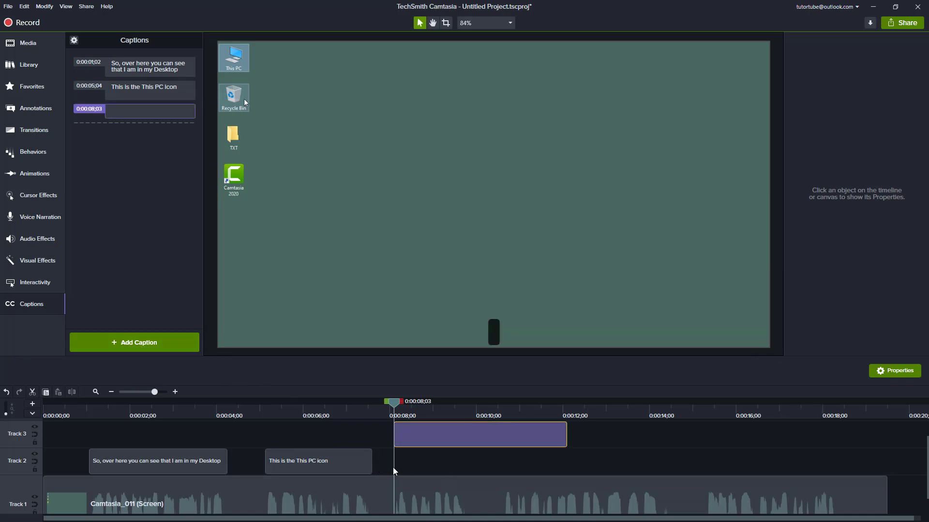
key(space)
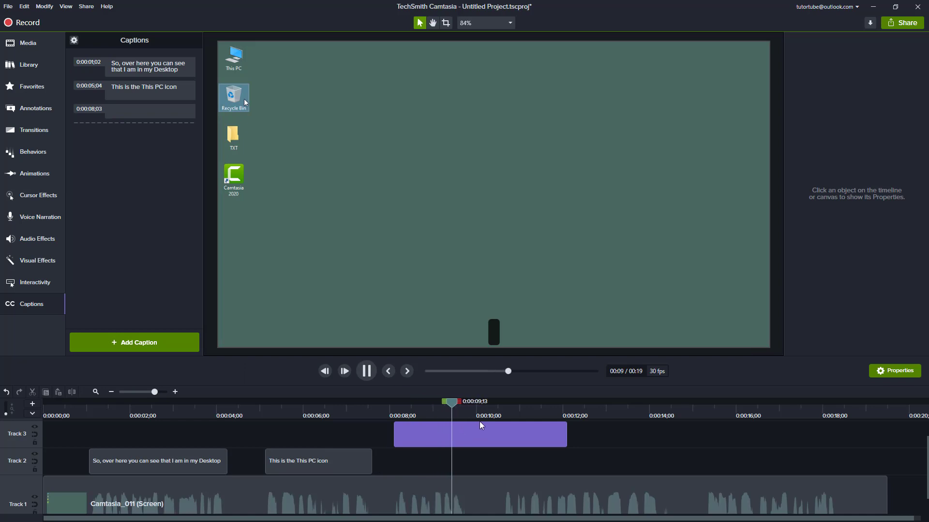
click(464, 435)
drag(565, 430, 469, 430)
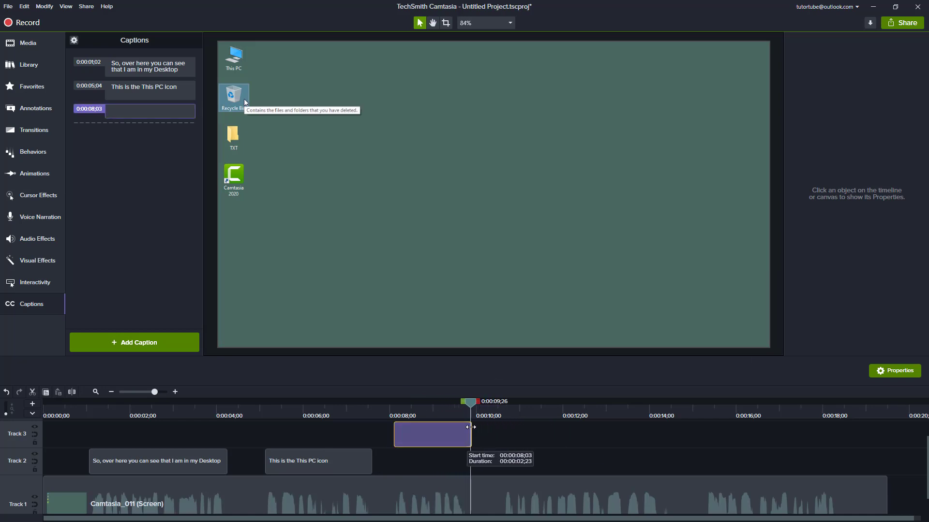
Enter "This is the Recycle Bin" as the third caption's text
click(443, 436)
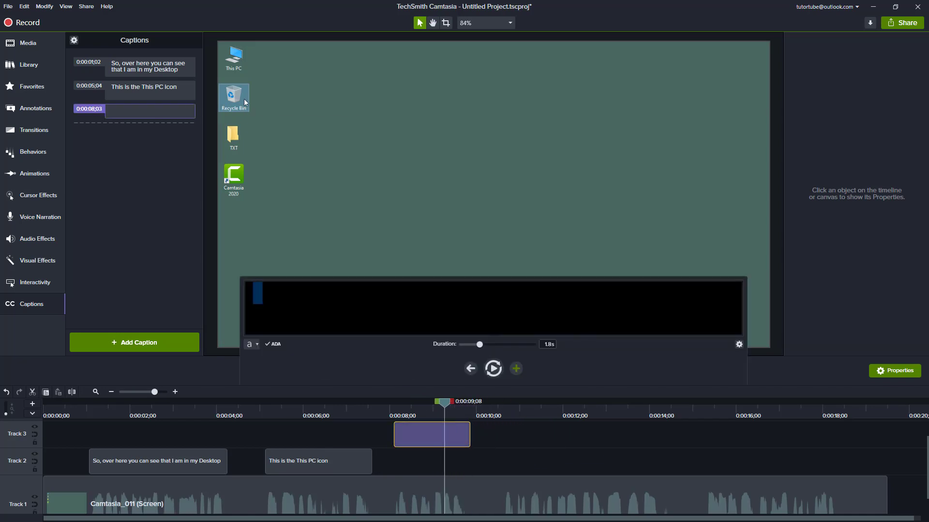
text(This is the Re)
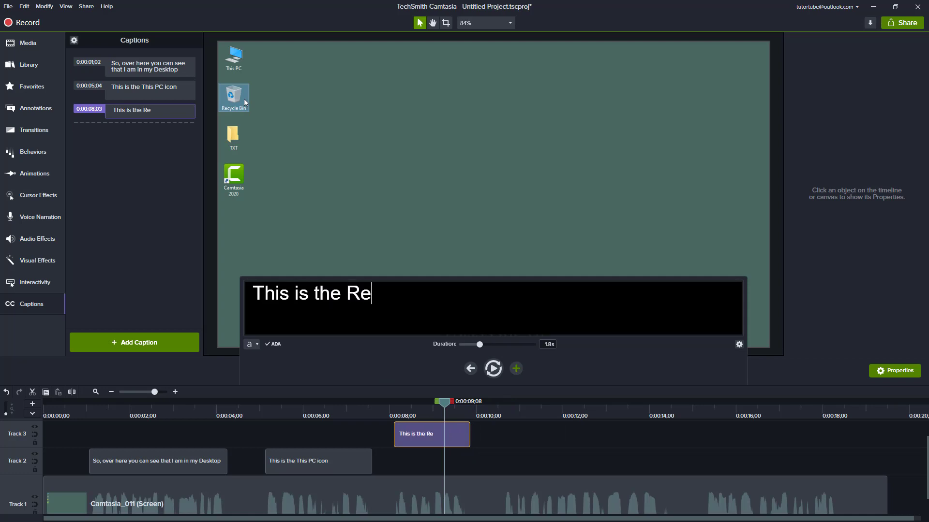
text(cycle Bin)
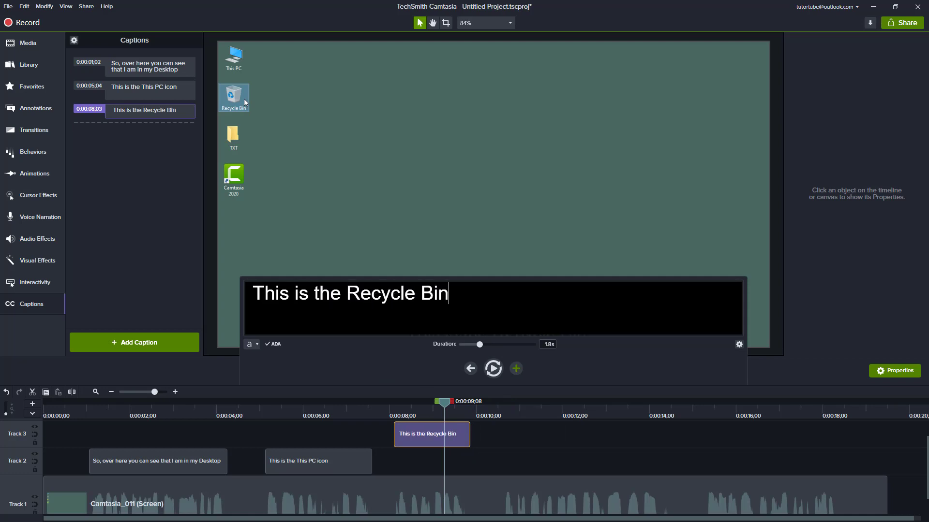
Make "Recycle Bin" bold in the third caption and move the caption to Track 2 beside the earlier ones
key(ctrl+shift+Left)
key(ctrl+shift+Left)
click(250, 344)
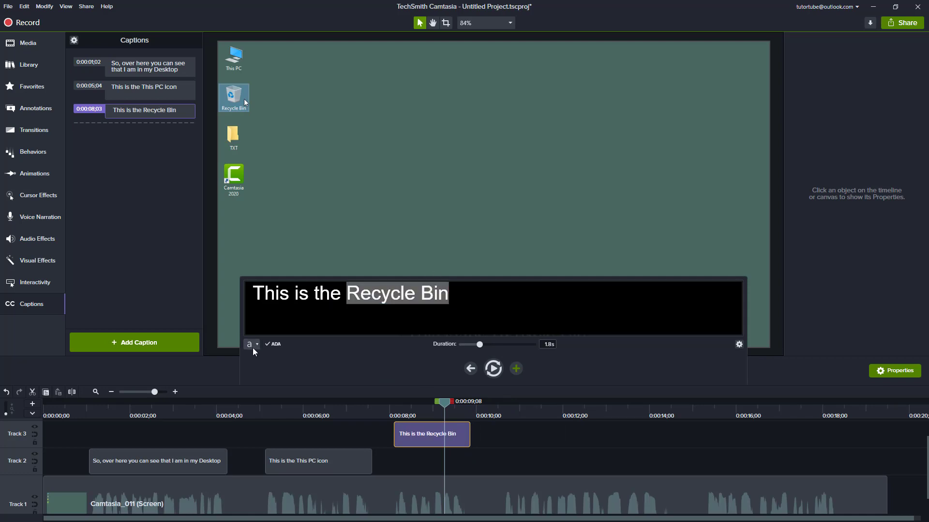
click(289, 367)
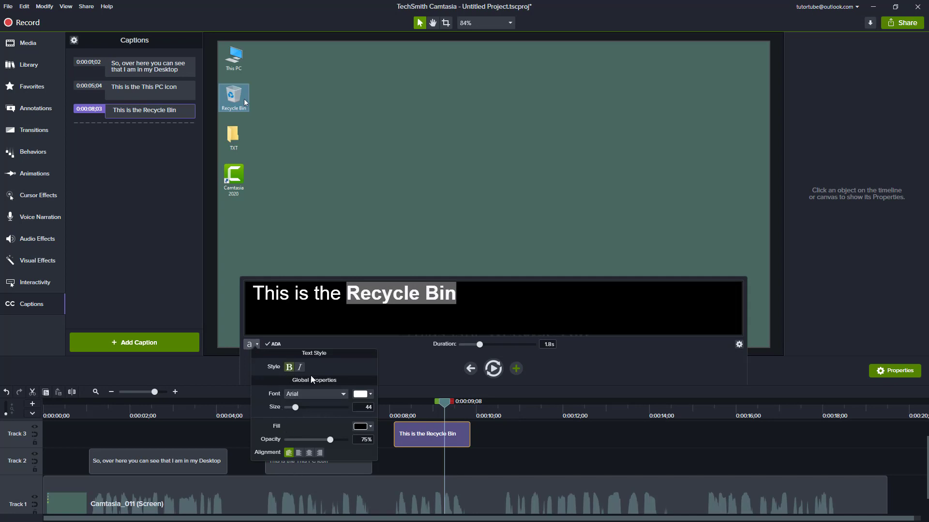
click(501, 428)
drag(451, 434, 451, 472)
Play the fourth spoken sentence, then add a blank caption at its start, at 0:00:10;19
click(505, 415)
drag(505, 413, 504, 413)
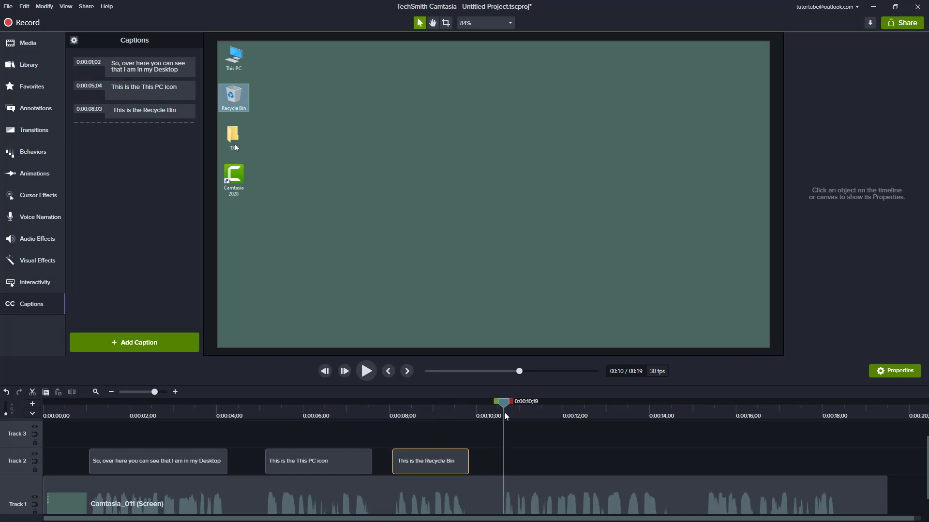
click(361, 371)
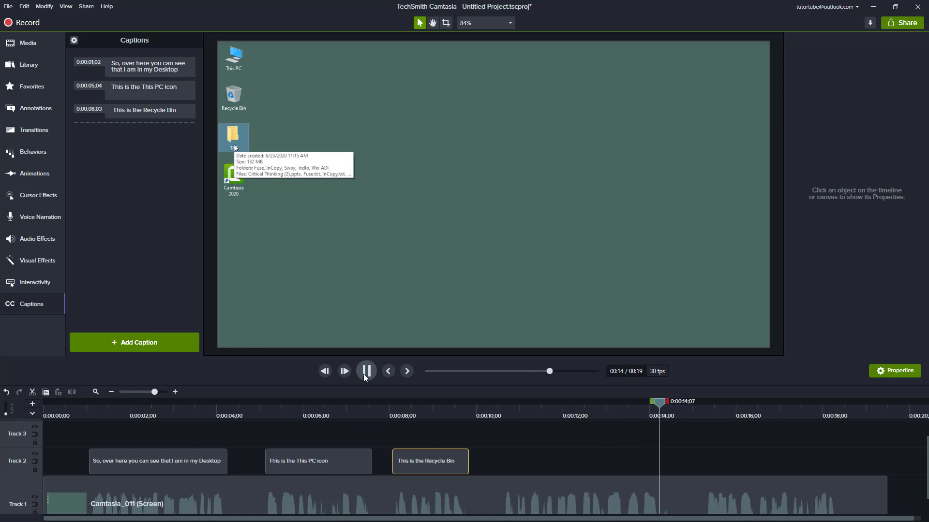
click(366, 371)
click(500, 410)
drag(500, 410, 504, 412)
click(123, 342)
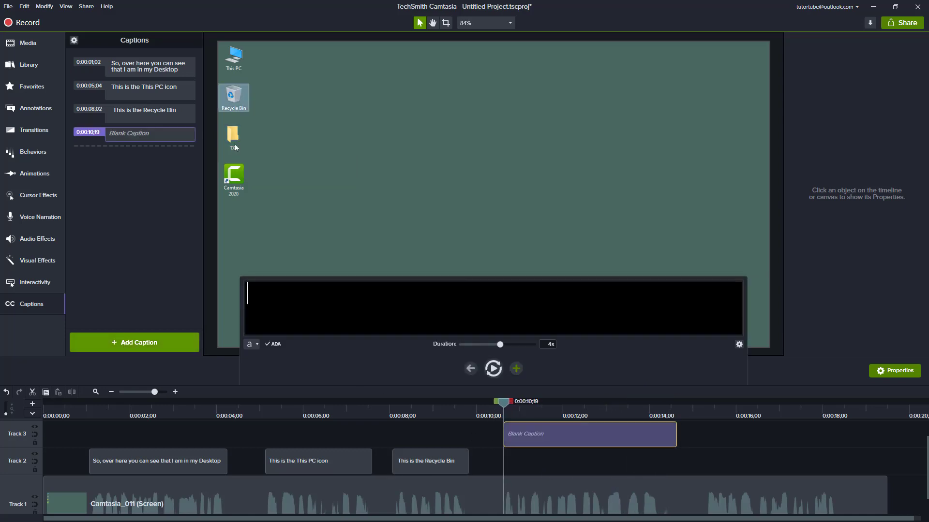
Enter "This is a TXT Folder where I store my files" as the fourth caption's text
text(This i)
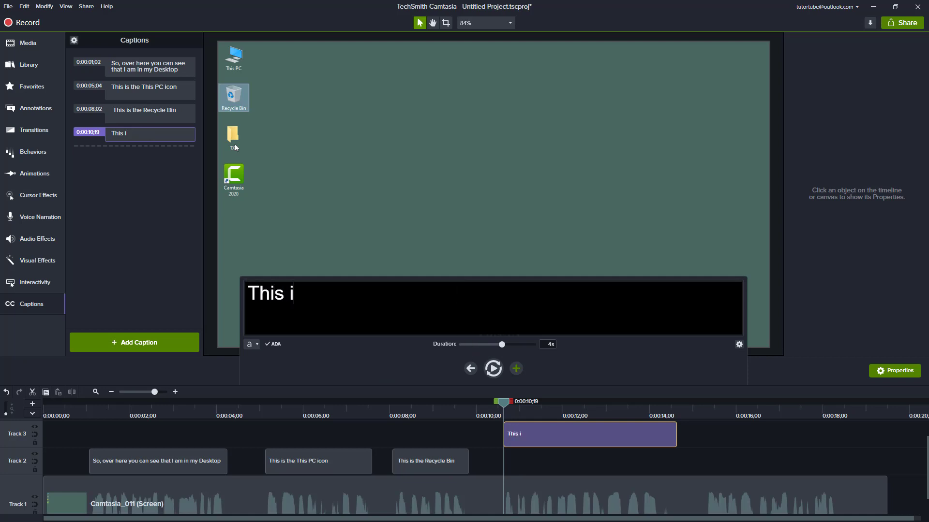
text(s a TXT Fo)
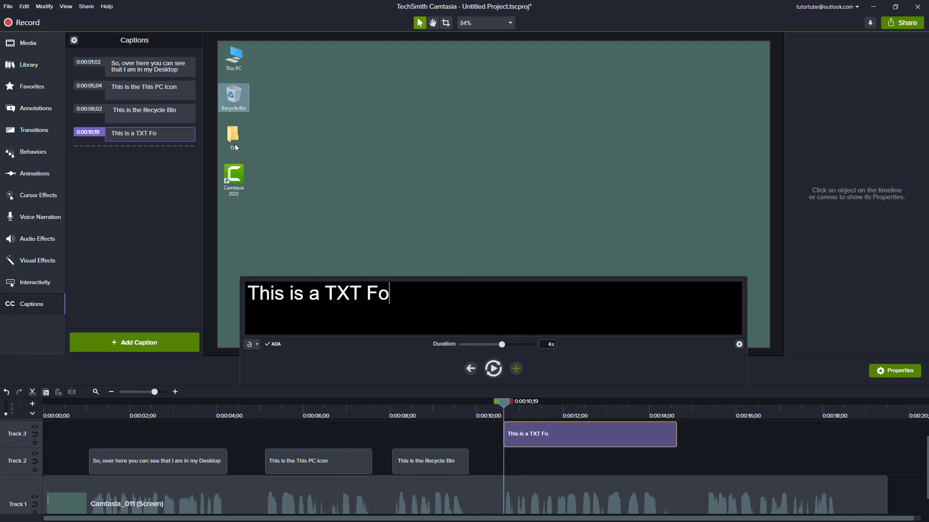
text(lder where )
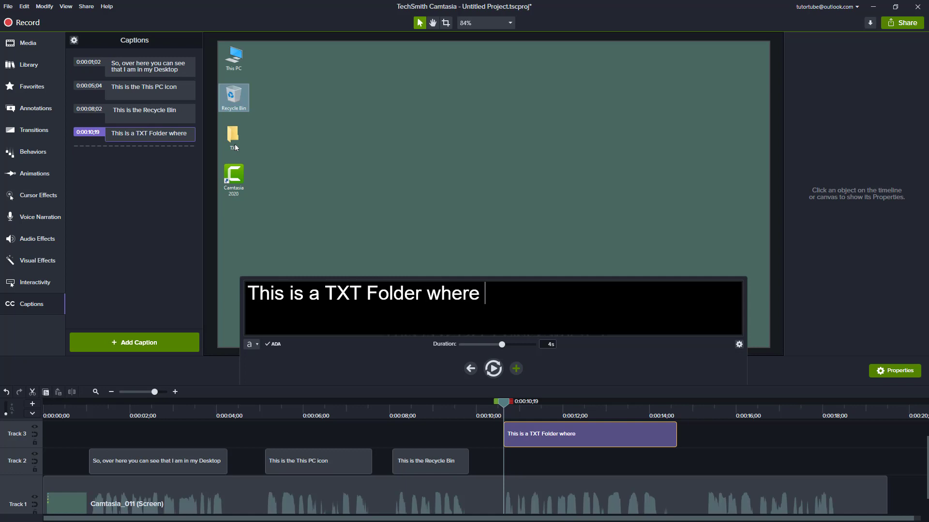
text(I store my files)
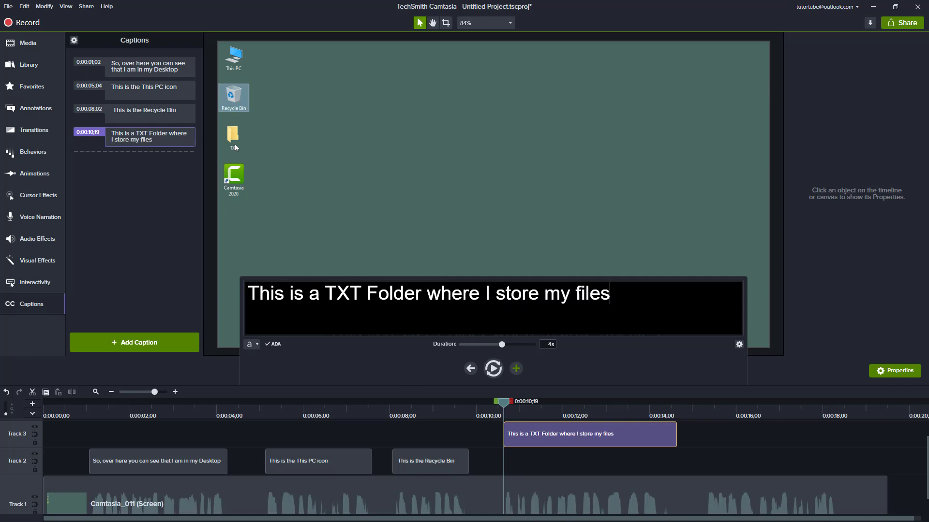
Make "TXT Folder" bold in the fourth caption
drag(425, 293, 330, 290)
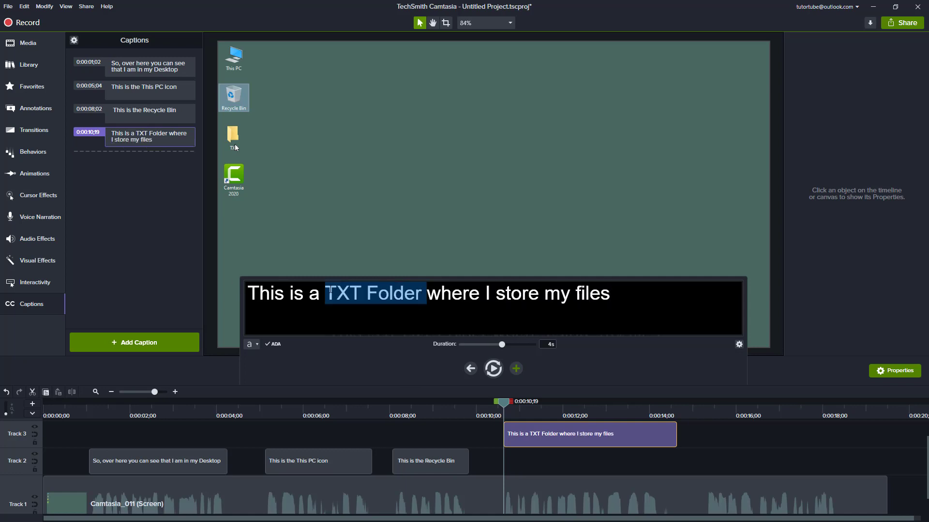
click(257, 344)
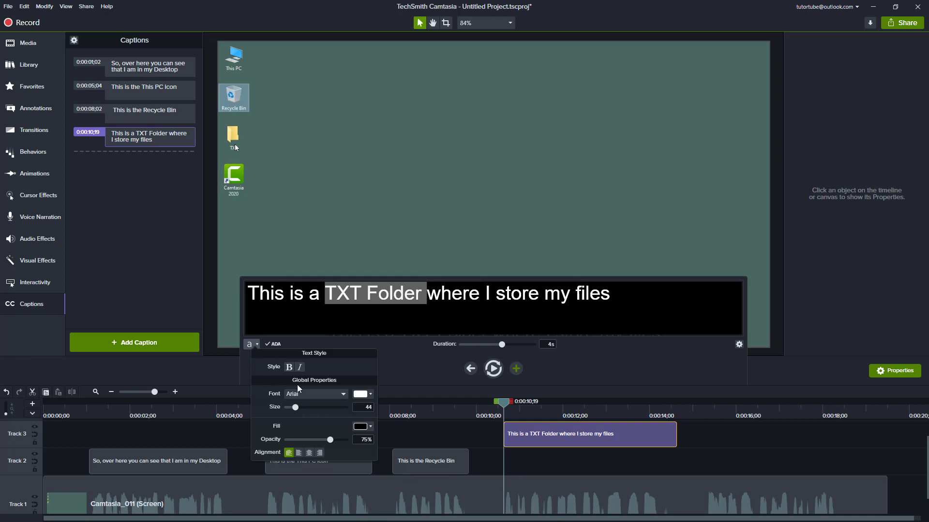
click(291, 369)
Move the fourth caption to Track 2, shorten it to 3.6 s and play it back to check the timing
drag(571, 432, 607, 459)
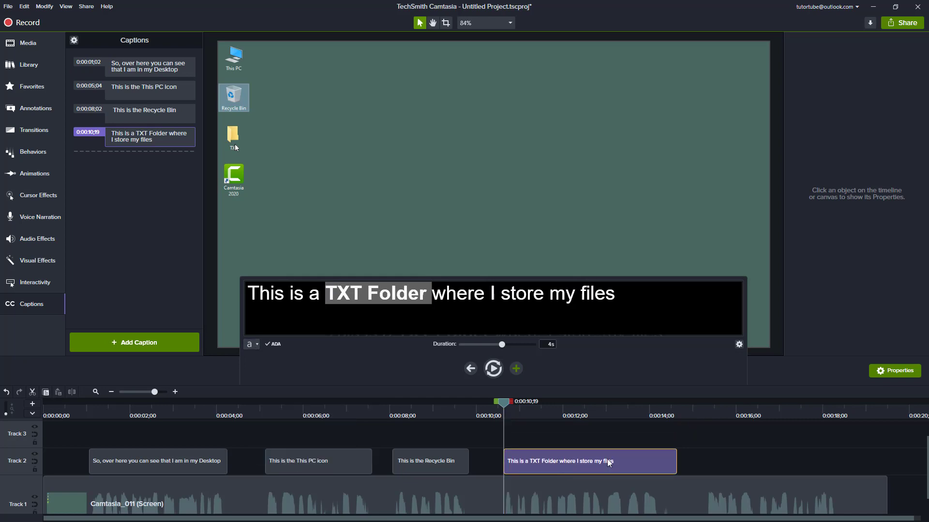
drag(677, 455, 660, 457)
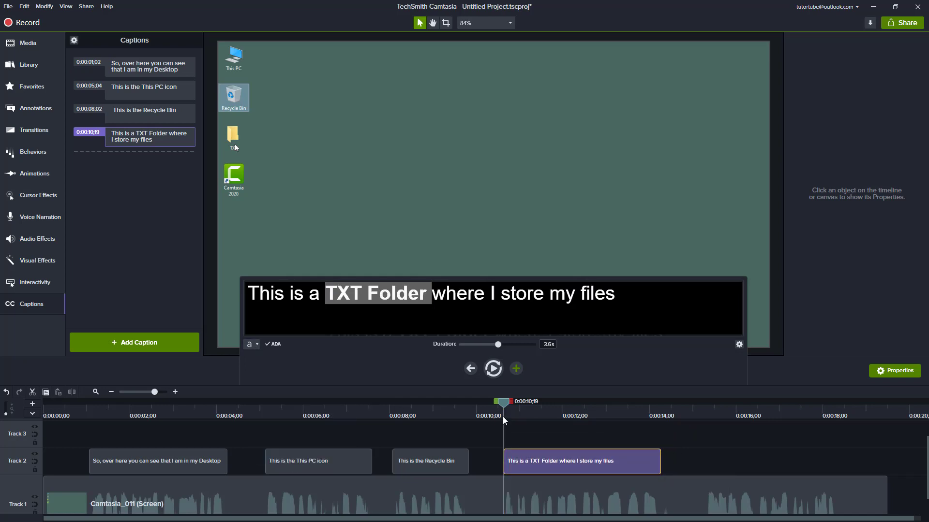
click(484, 410)
key(space)
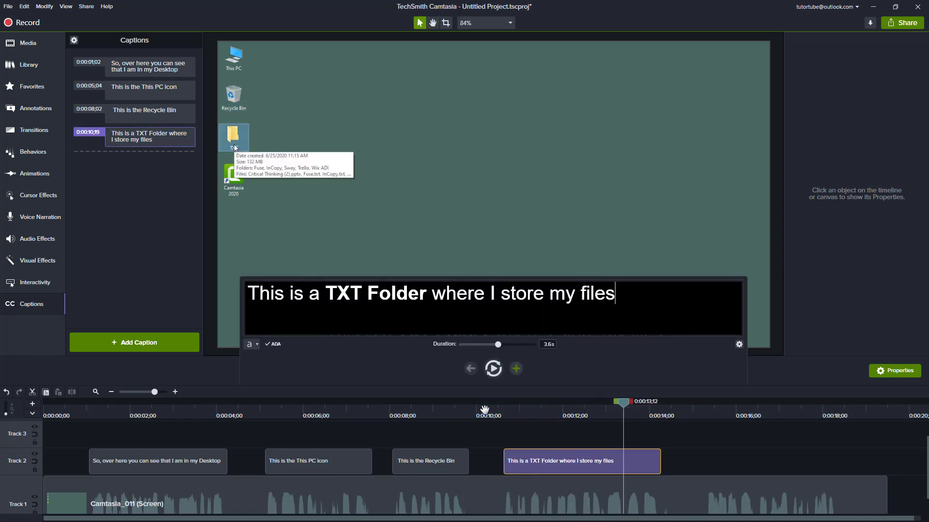
key(space)
Play the last spoken sentence and add a fifth blank caption at its start, at 0:00:15;09
click(705, 411)
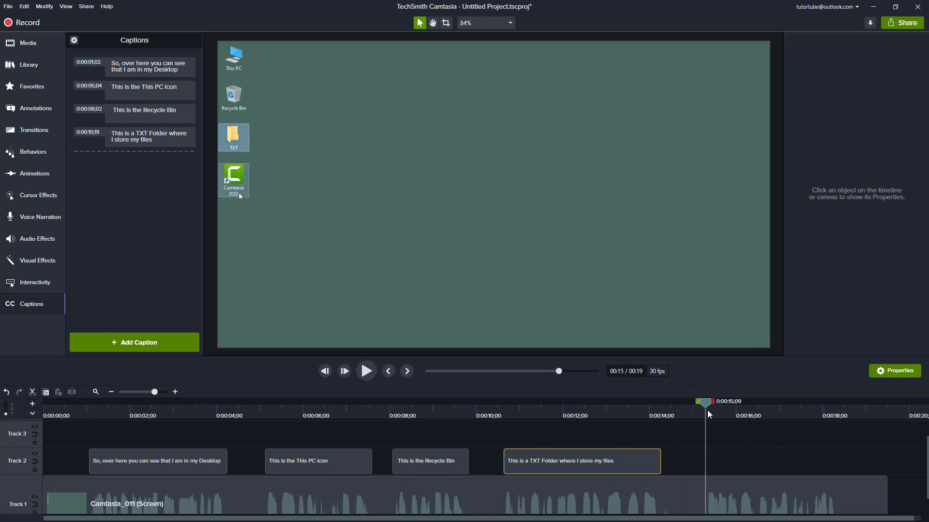
key(space)
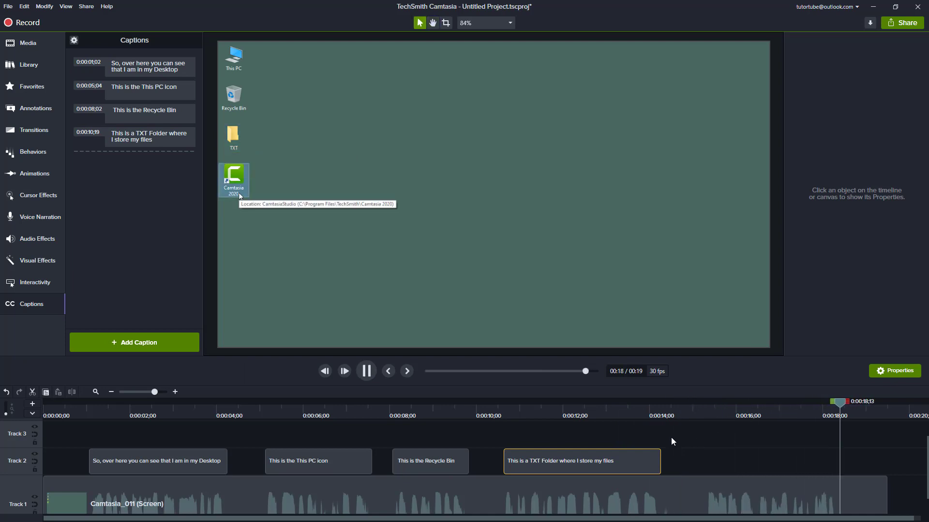
drag(785, 410, 707, 414)
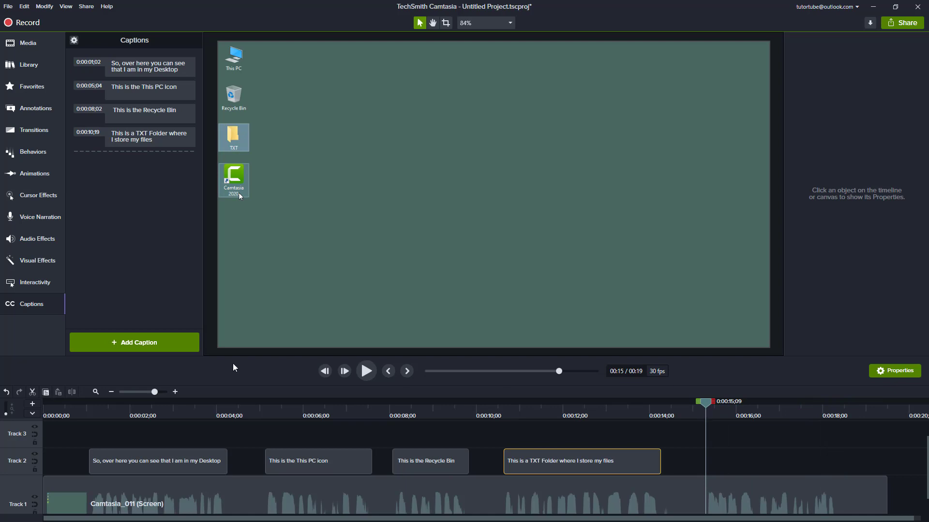
click(165, 349)
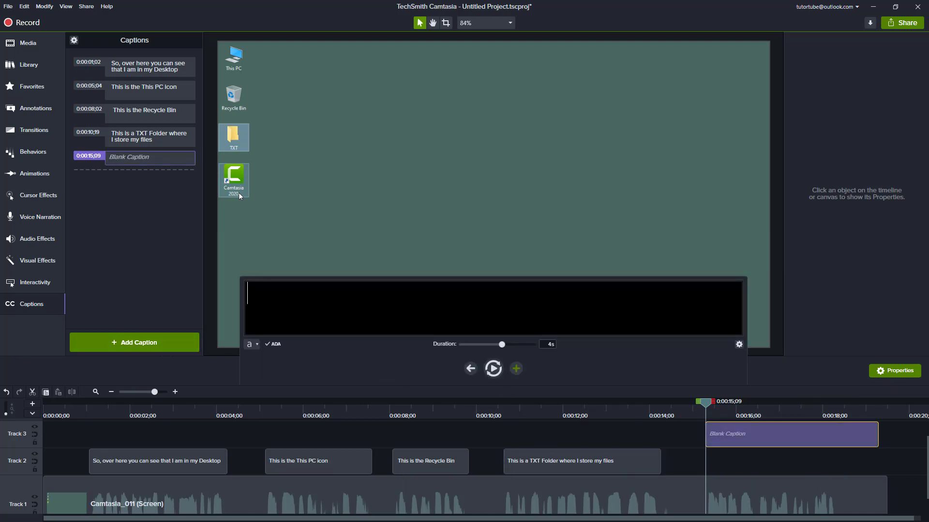
Enter "And this is Camtasia 2020 Logo" as the fifth caption's text
text(And this is C)
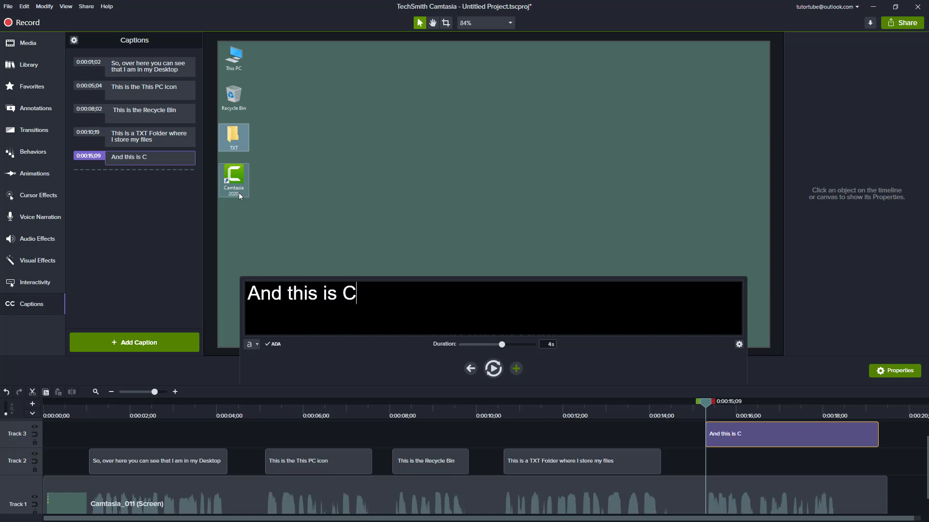
text(amtasia 2020 L)
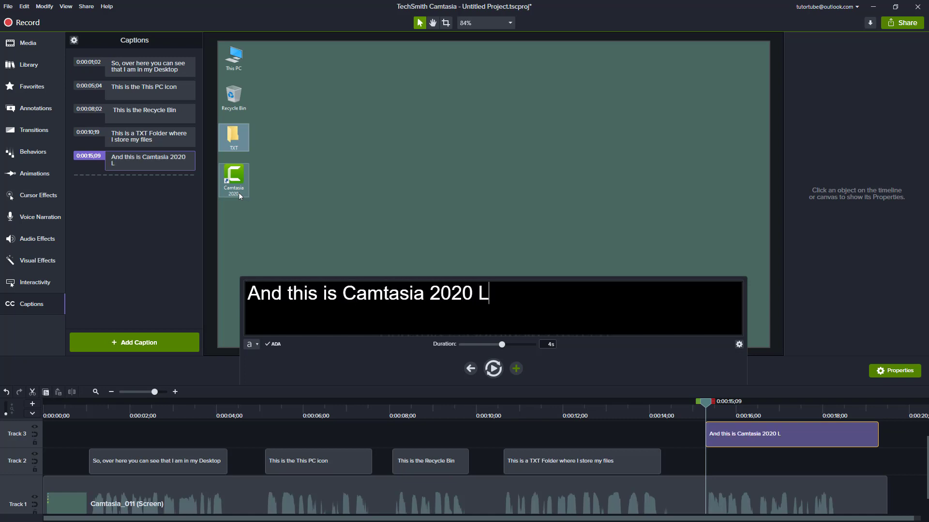
text(ogo)
Move the fifth caption to Track 2 and shorten it to 3 s so it ends with the spoken sentence
click(740, 454)
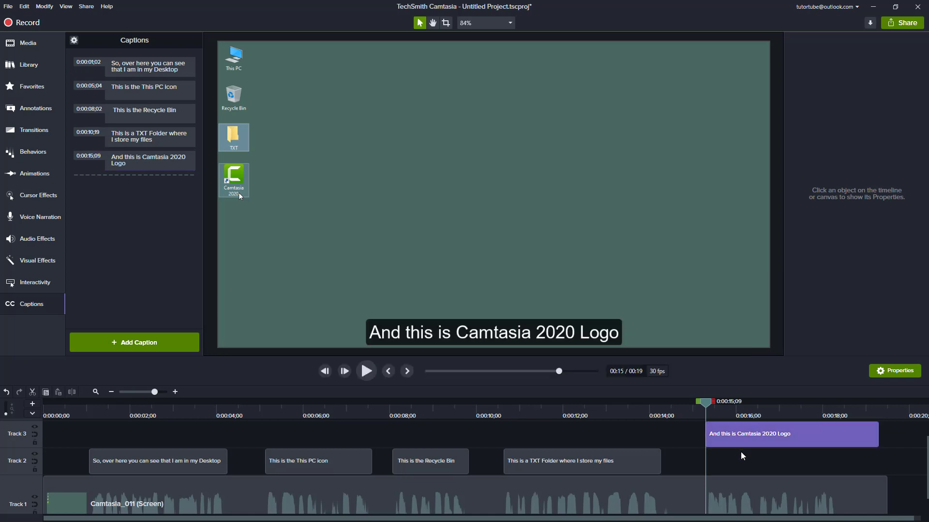
drag(740, 441, 738, 462)
drag(878, 459, 835, 460)
Make "Camtasia 2020" bold in the fifth caption
key(shift+Right)
key(shift+Right)
key(shift+Right)
key(shift+Right)
key(shift+Right)
key(shift+Right)
key(shift+Right)
key(shift+Right)
key(shift+Right)
key(shift+Right)
key(shift+Right)
key(shift+Right)
key(shift+Right)
key(shift+Right)
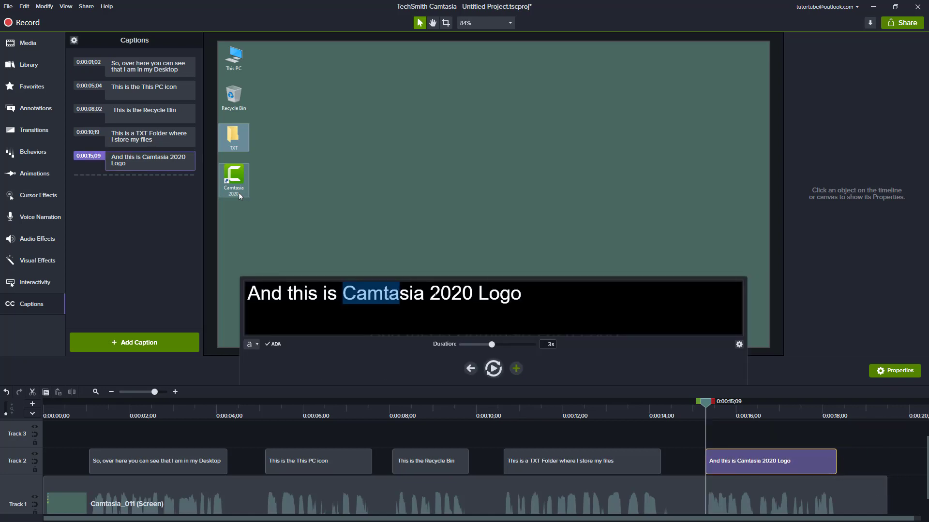
click(251, 345)
click(288, 368)
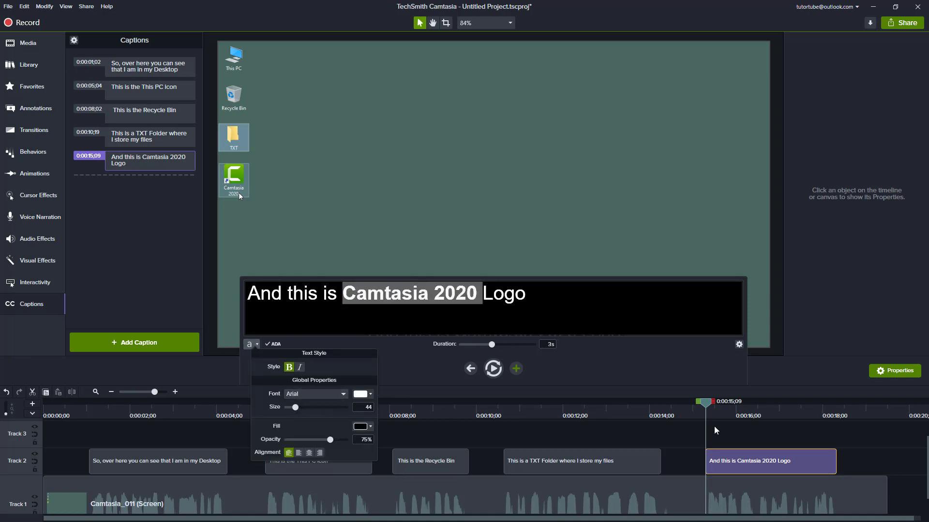
click(823, 437)
Play the whole recording from the beginning to review all five captions against the narration
click(812, 412)
click(814, 414)
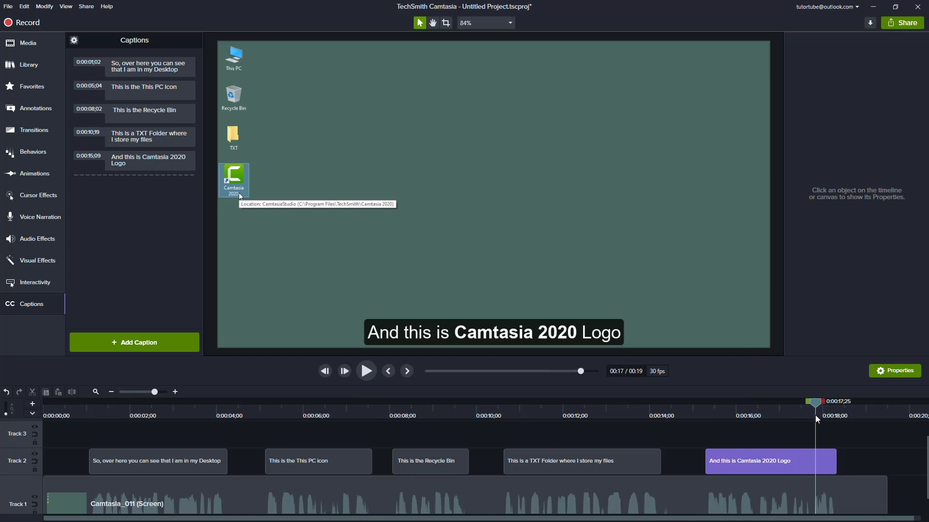
click(59, 402)
drag(59, 410, 21, 408)
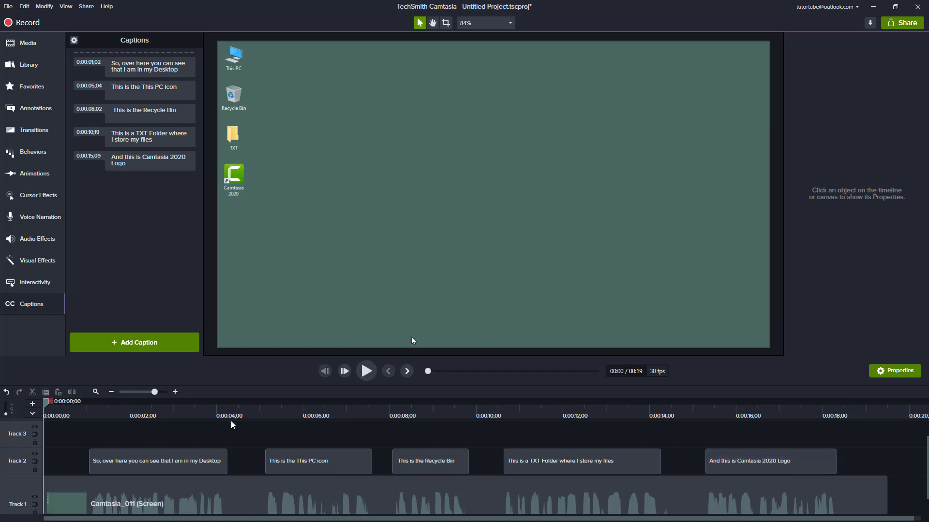
click(366, 376)
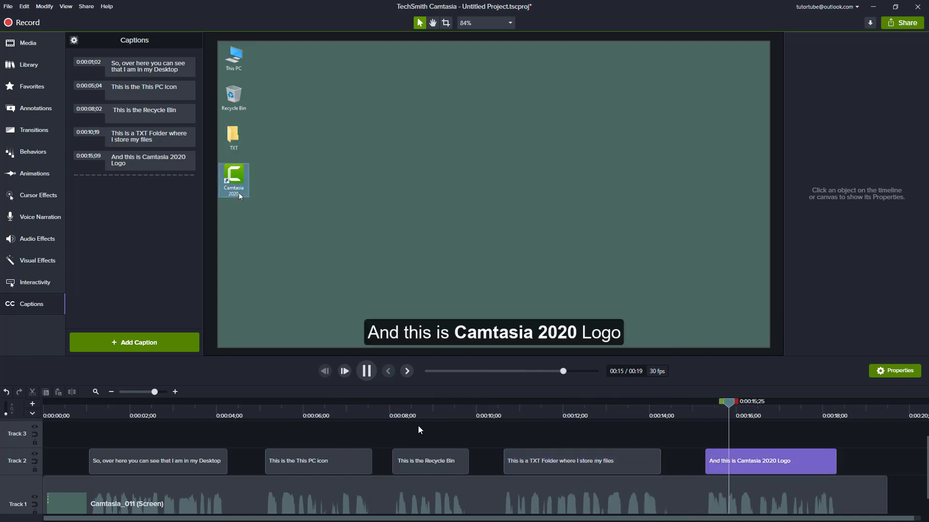
click(364, 369)
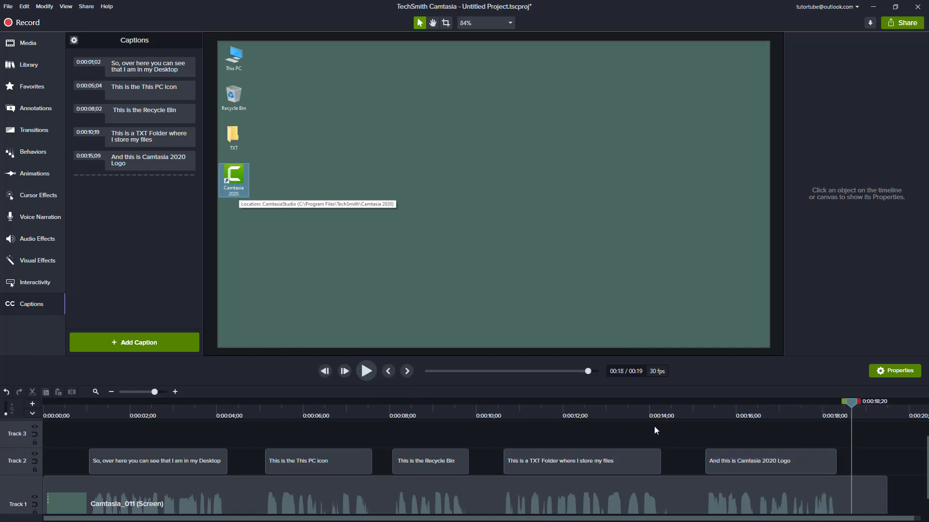